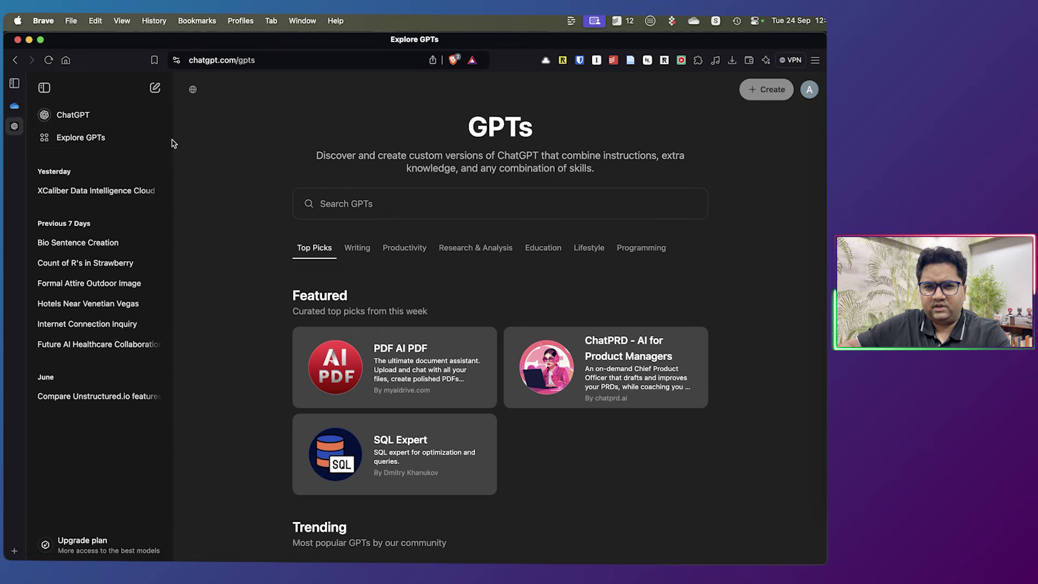
Hide the chat sidebar and search the GPT directory for 'fin'
{"action": "left_click", "coordinate": [46, 88]}
{"action": "left_click", "coordinate": [46, 90]}
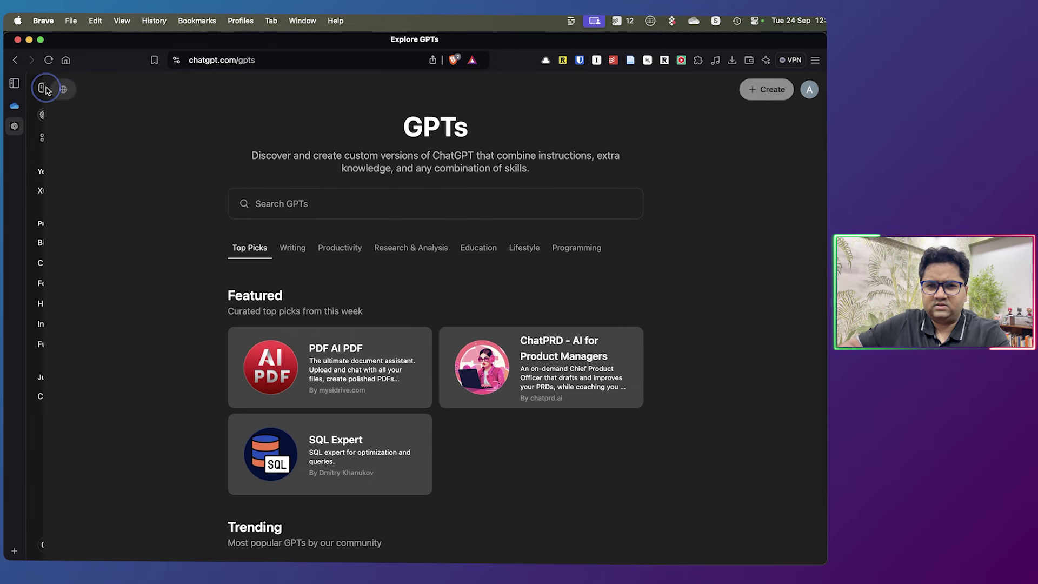
{"action": "left_click", "coordinate": [45, 87]}
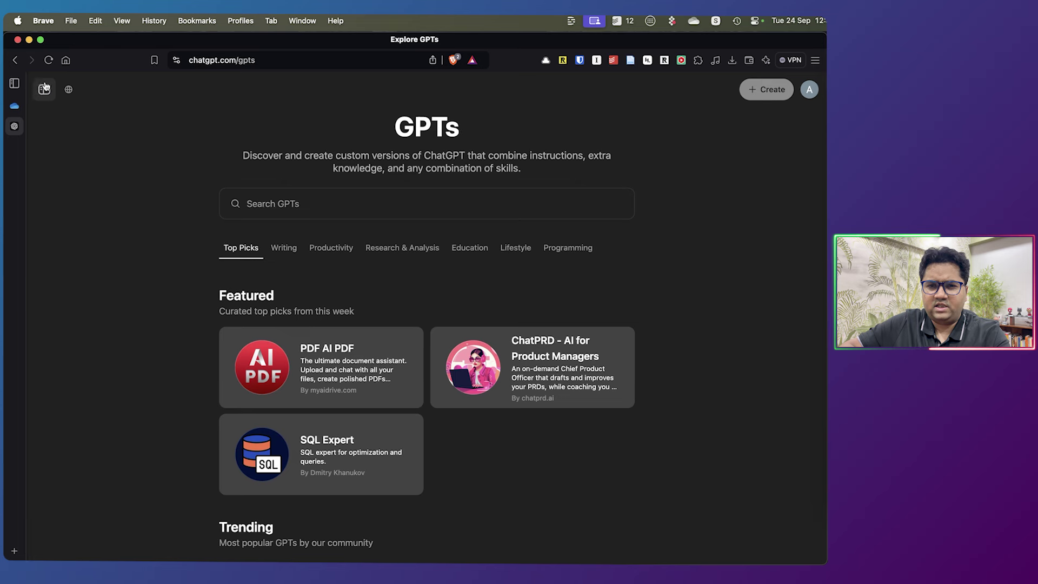
{"action": "left_click", "coordinate": [338, 206]}
{"action": "type", "text": "finance"}
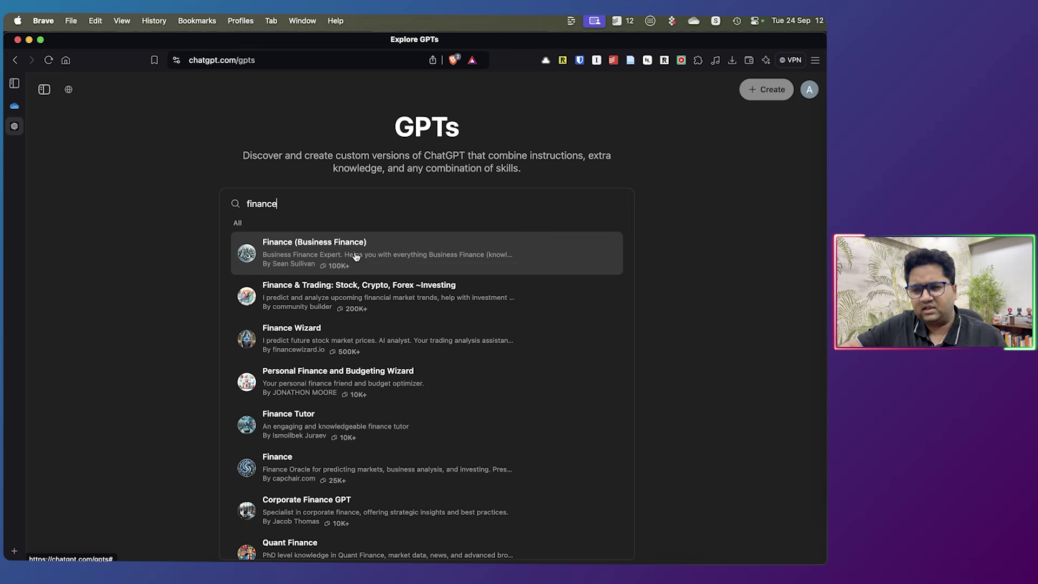
Review the Finance (Business Finance) GPT details, then close them
{"action": "left_click", "coordinate": [416, 261]}
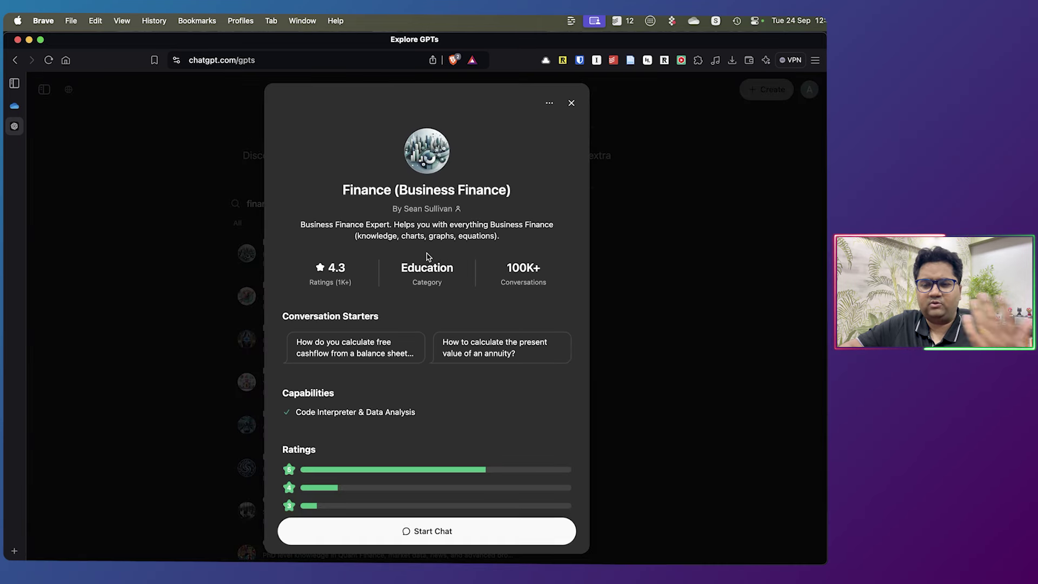
{"action": "scroll", "coordinate": [403, 335], "scroll_direction": "down", "scroll_amount": 2}
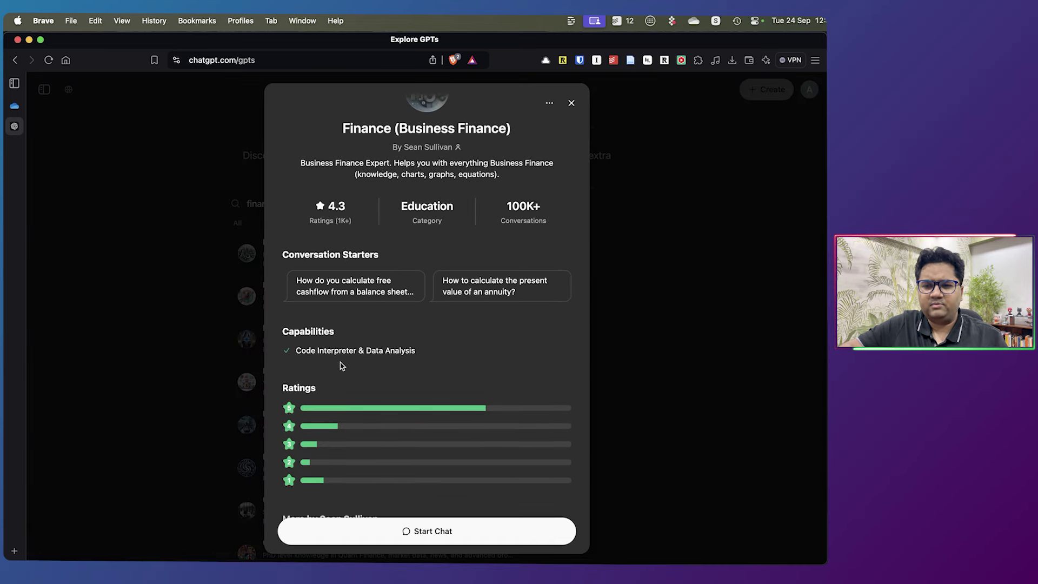
{"action": "scroll", "coordinate": [348, 351], "scroll_direction": "down", "scroll_amount": 3}
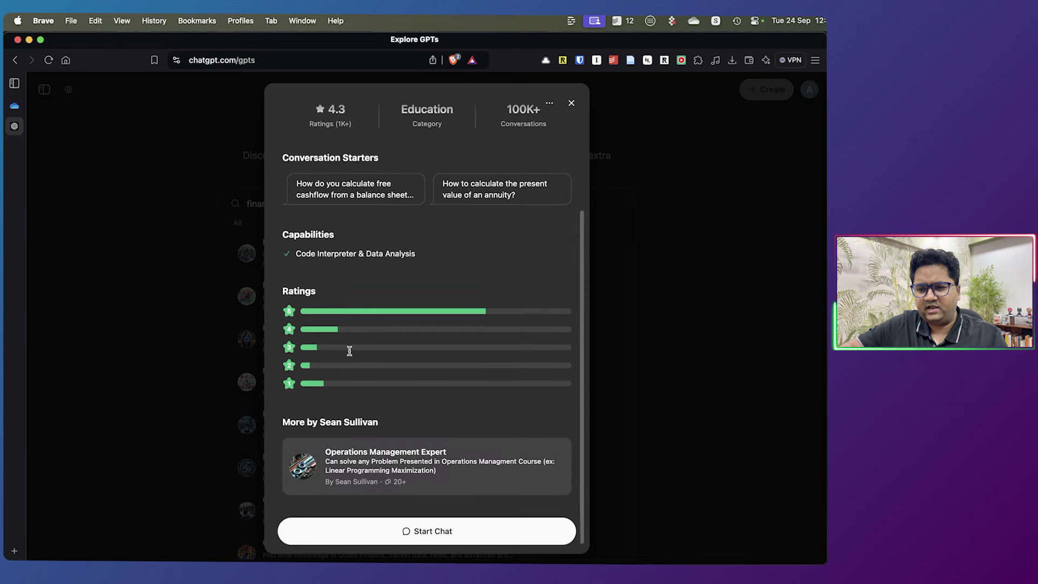
{"action": "scroll", "coordinate": [348, 351], "scroll_direction": "up", "scroll_amount": 3}
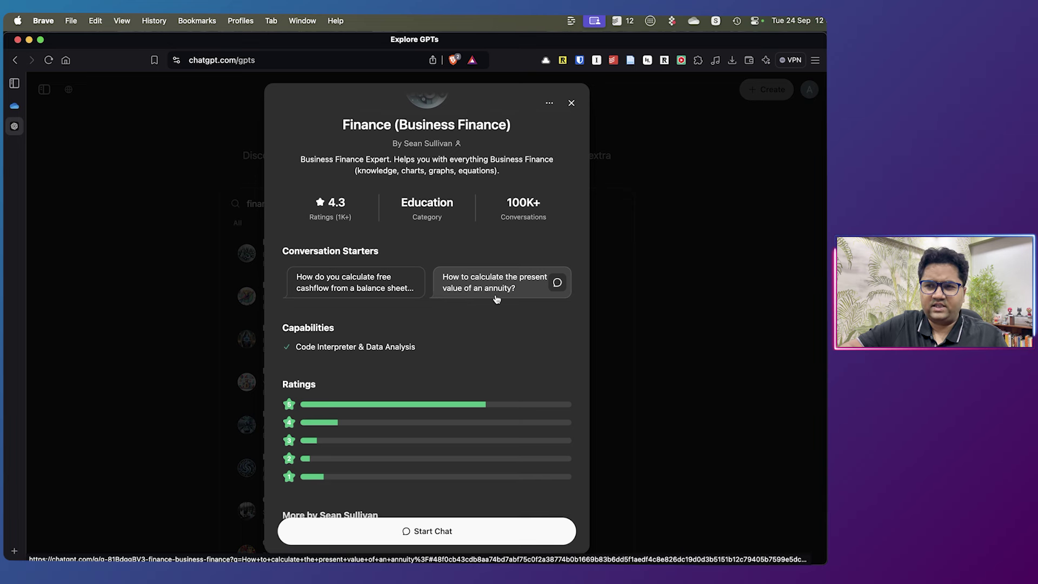
{"action": "scroll", "coordinate": [495, 173], "scroll_direction": "up", "scroll_amount": 3}
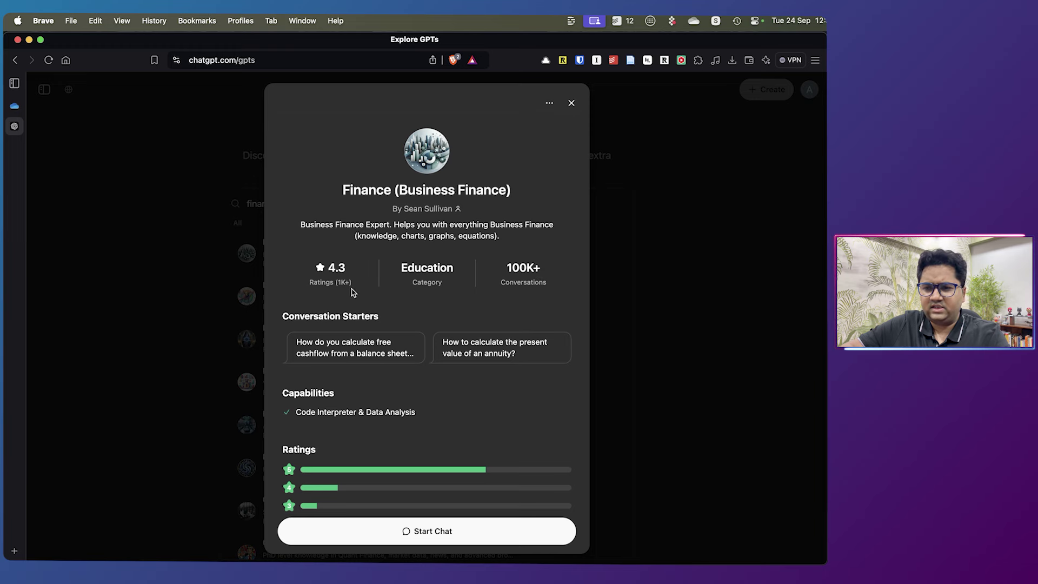
{"action": "scroll", "coordinate": [369, 329], "scroll_direction": "down", "scroll_amount": 5}
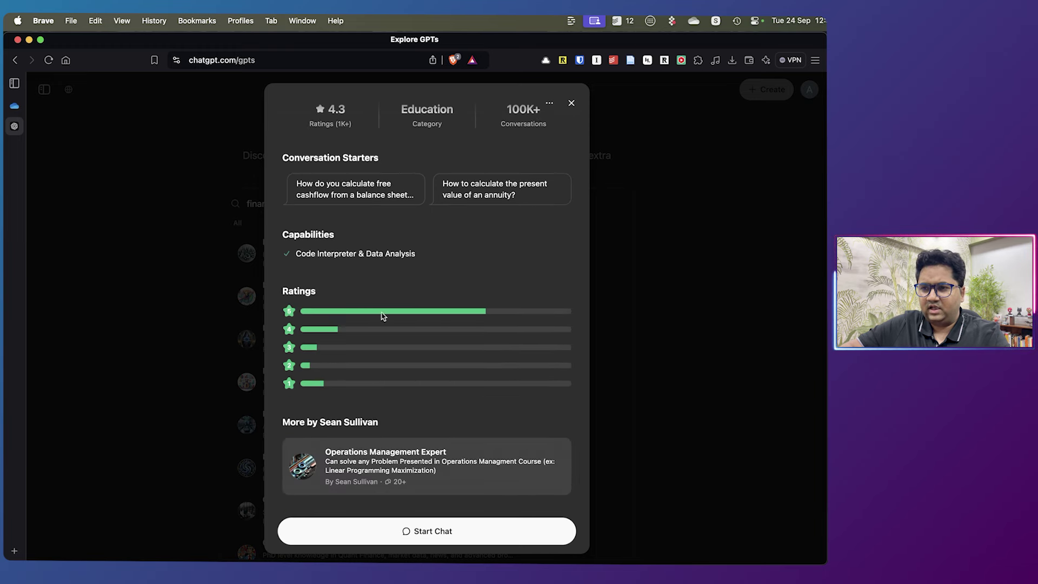
{"action": "left_click", "coordinate": [571, 102]}
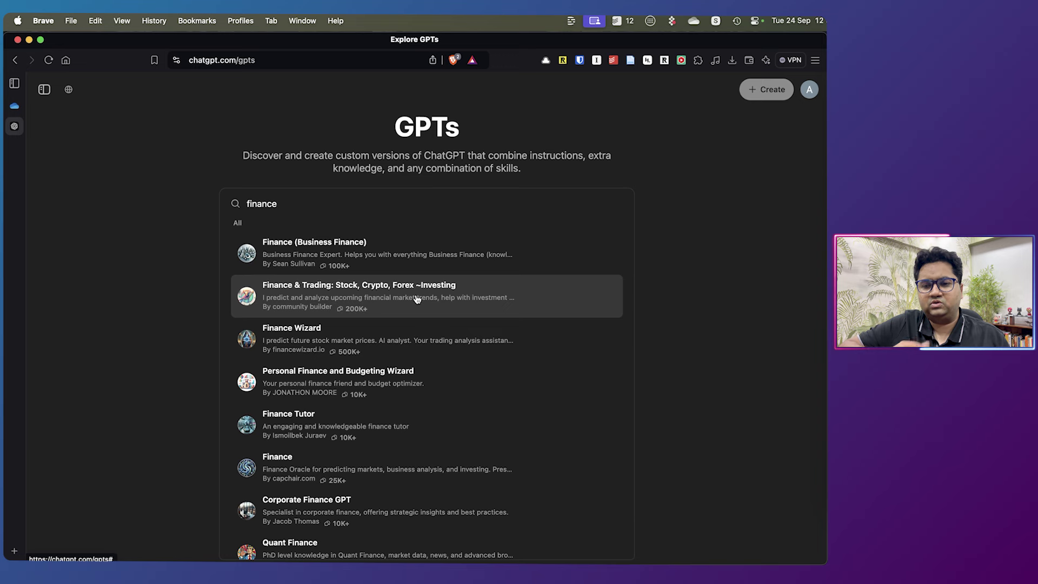
Try opening Finance Wizard, dismiss its 'GPT not found' message, and browse further finance results
{"action": "scroll", "coordinate": [413, 403], "scroll_direction": "down", "scroll_amount": 2}
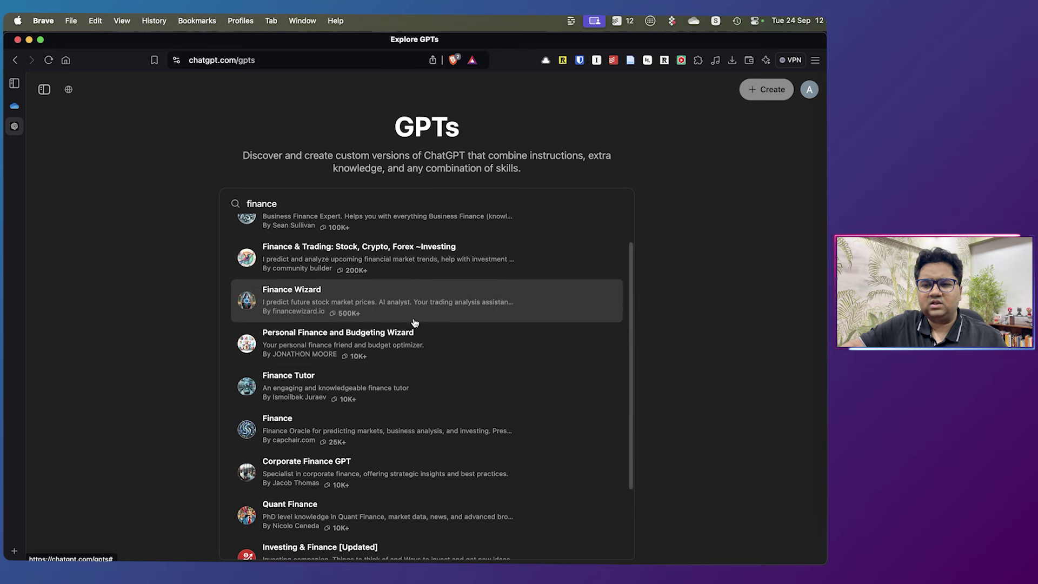
{"action": "left_click", "coordinate": [390, 307]}
{"action": "left_click", "coordinate": [592, 183]}
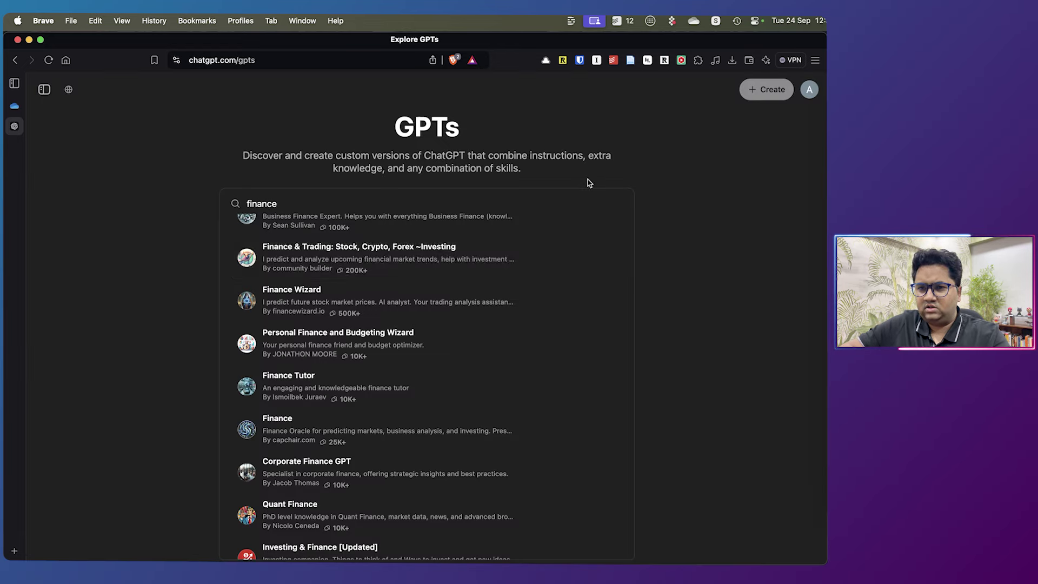
{"action": "left_click", "coordinate": [379, 285]}
{"action": "key", "text": "Escape"}
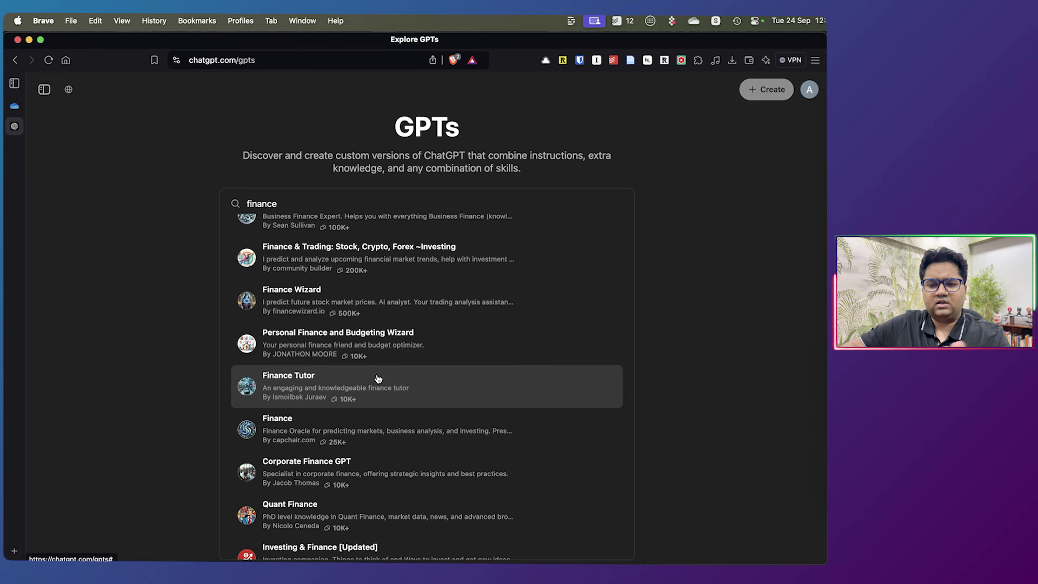
{"action": "scroll", "coordinate": [378, 379], "scroll_direction": "down", "scroll_amount": 3}
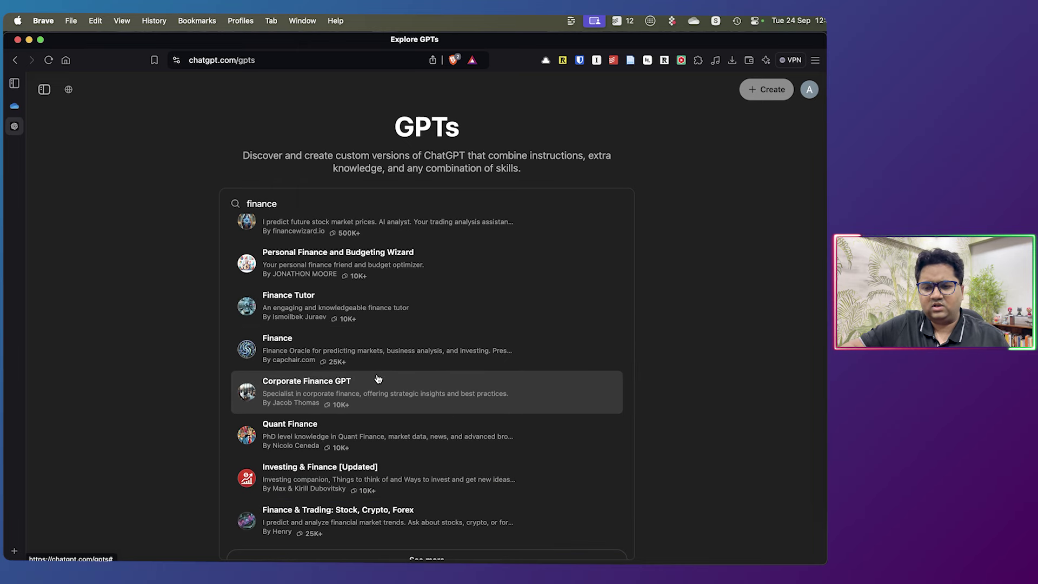
{"action": "scroll", "coordinate": [378, 379], "scroll_direction": "down", "scroll_amount": 1}
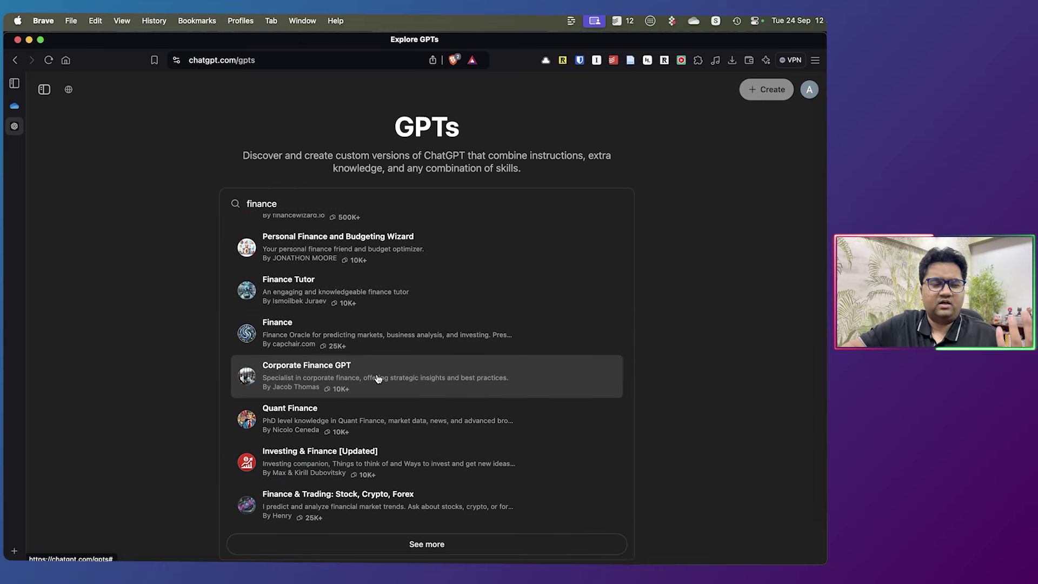
{"action": "scroll", "coordinate": [378, 378], "scroll_direction": "up", "scroll_amount": 5}
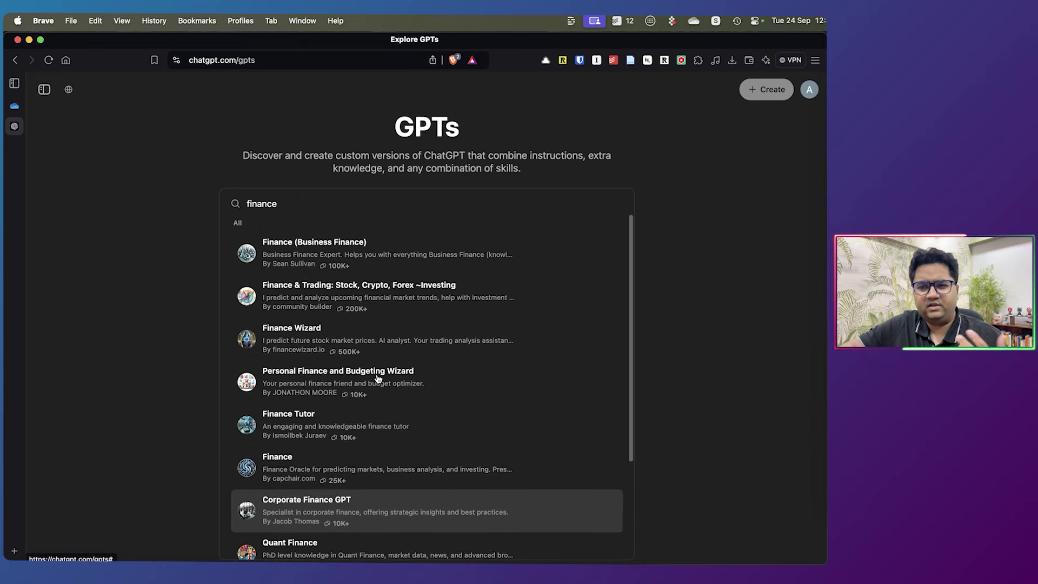
Review the Finance & Trading: Stock, Crypto, Forex ~Investing details: 4.3 rating, 200K+ conversations, capabilities
{"action": "left_click", "coordinate": [400, 310]}
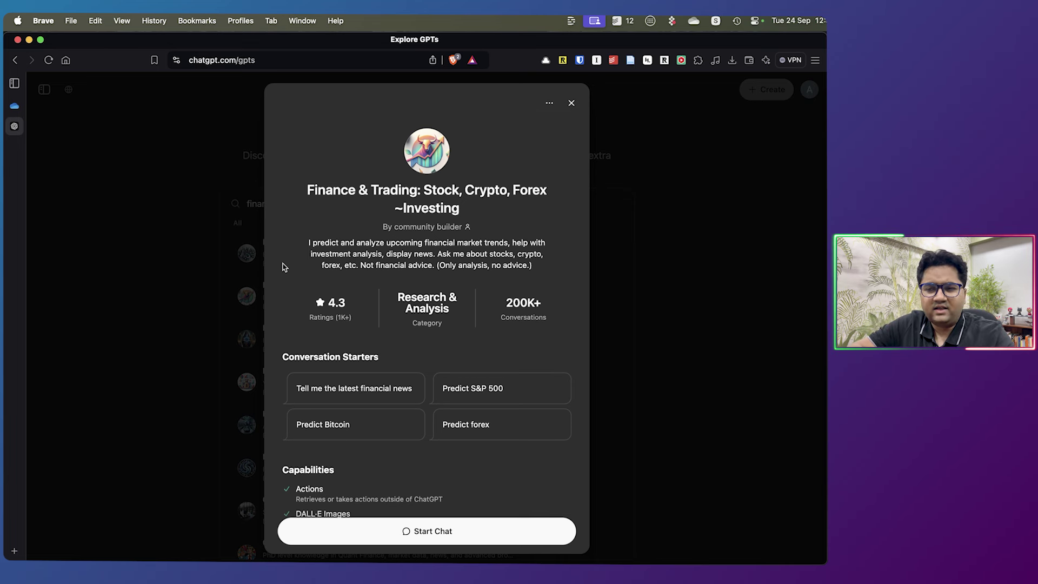
{"action": "scroll", "coordinate": [282, 267], "scroll_direction": "down", "scroll_amount": 2}
{"action": "scroll", "coordinate": [282, 267], "scroll_direction": "down", "scroll_amount": 3}
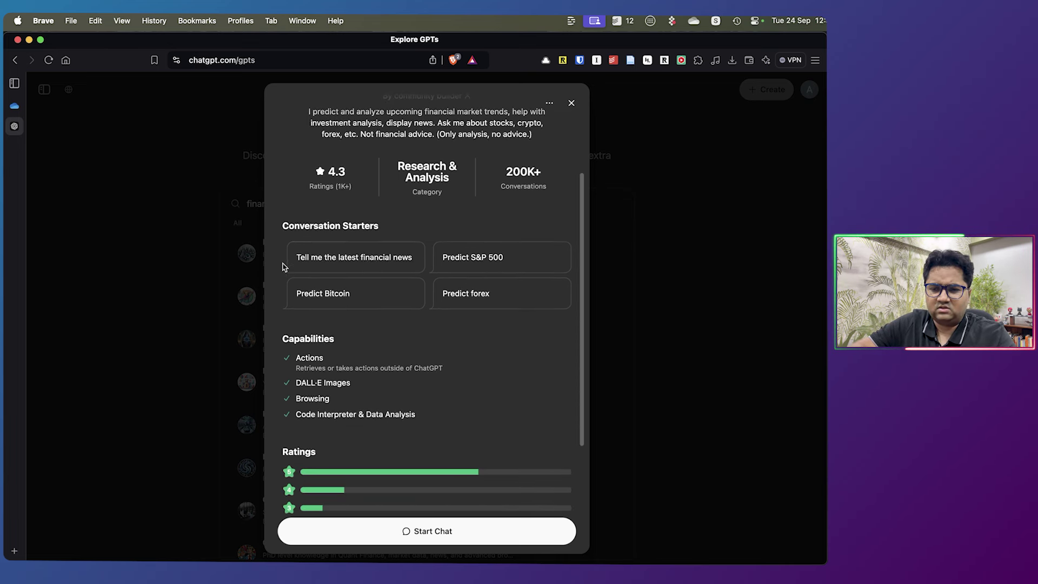
{"action": "mouse_move", "coordinate": [411, 293]}
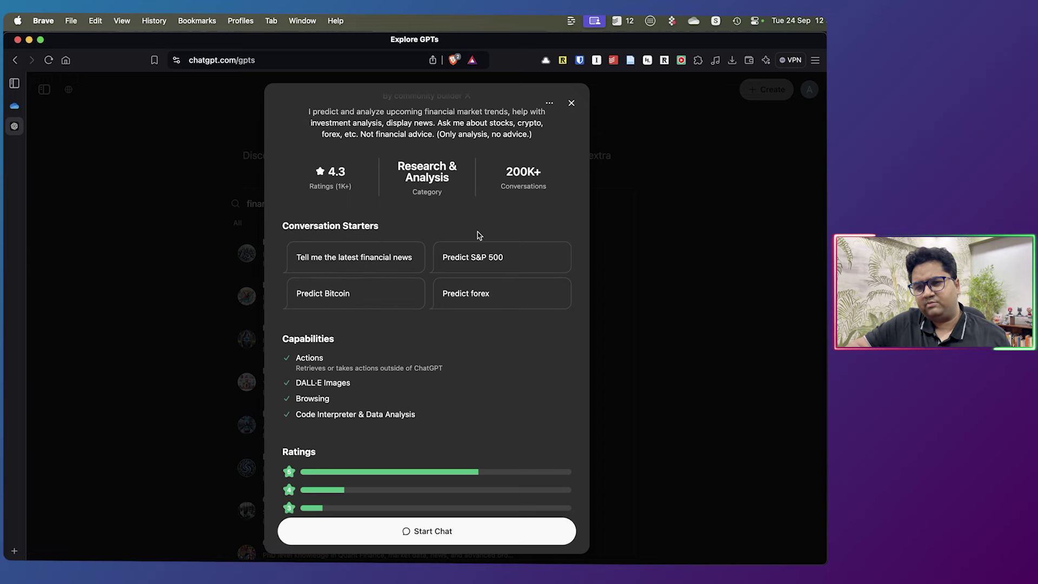
{"action": "scroll", "coordinate": [365, 433], "scroll_direction": "down", "scroll_amount": 5}
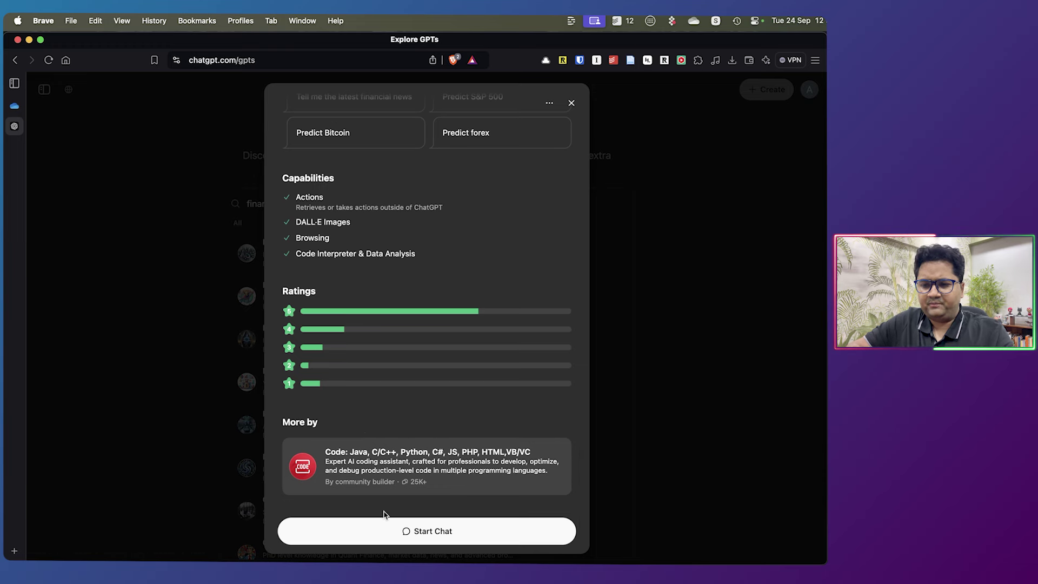
Start a chat asking 'are you connected to indian stock markets..', then begin drafting the analysis prompt
{"action": "left_click", "coordinate": [404, 532]}
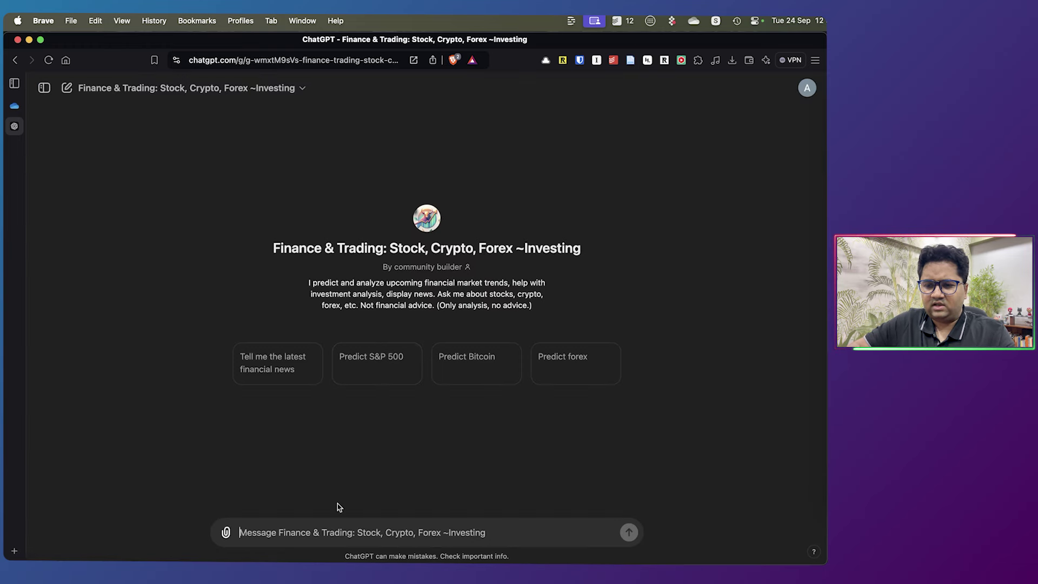
{"action": "type", "text": "a"}
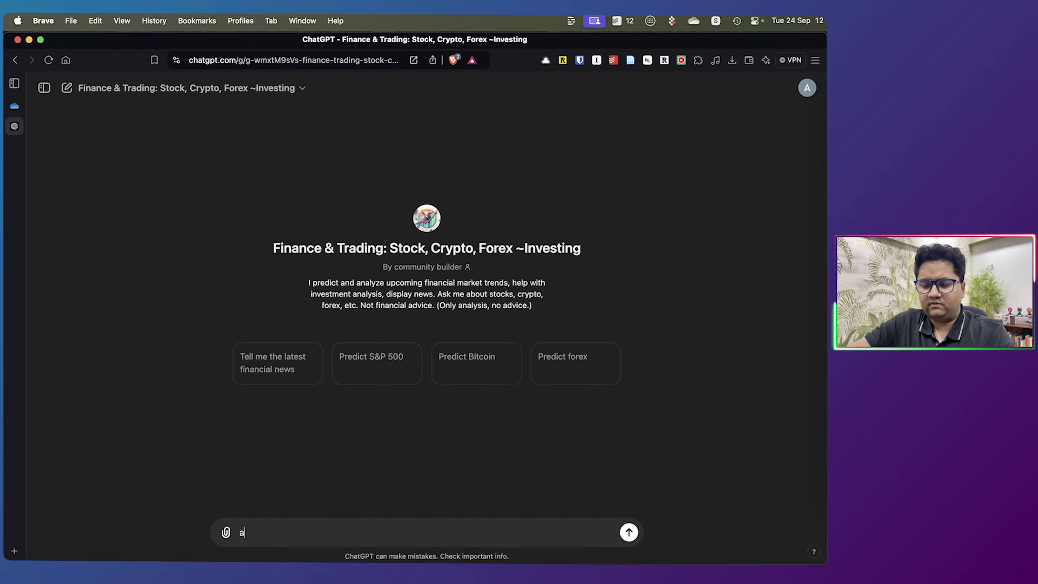
{"action": "type", "text": "re you connected "}
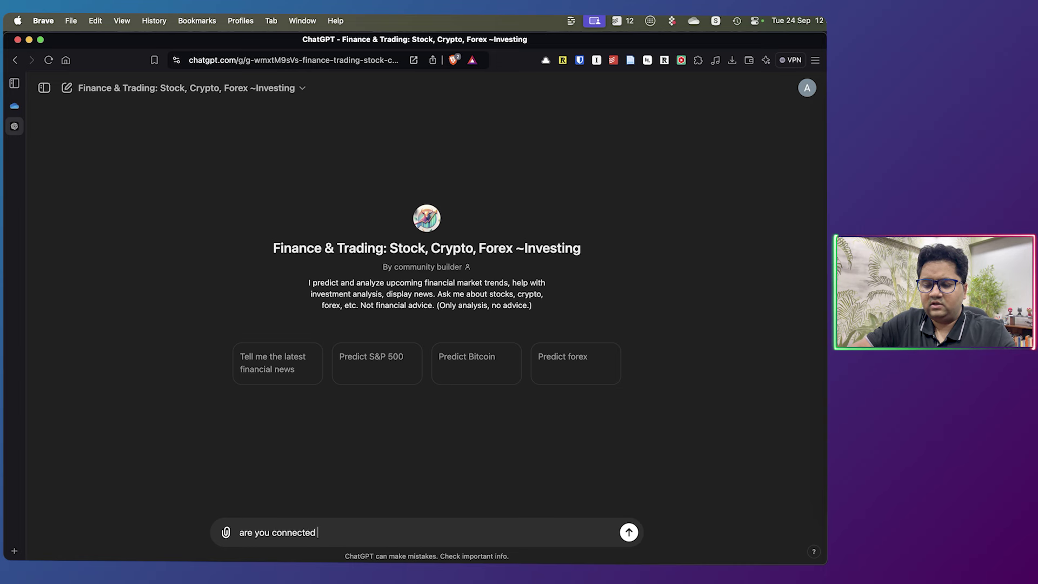
{"action": "type", "text": "to indian stock marke"}
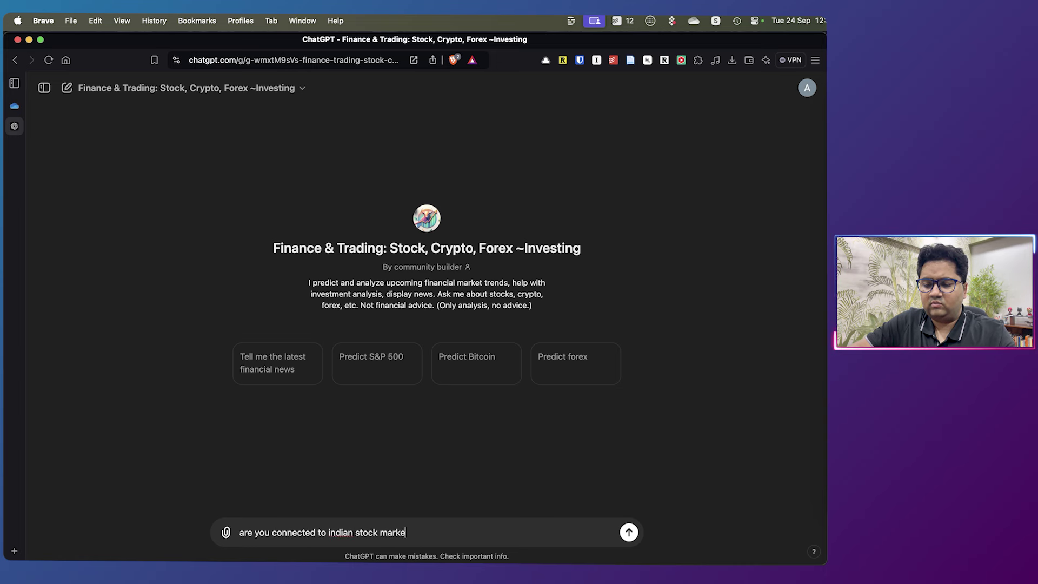
{"action": "type", "text": "ts.."}
{"action": "key", "text": "Return"}
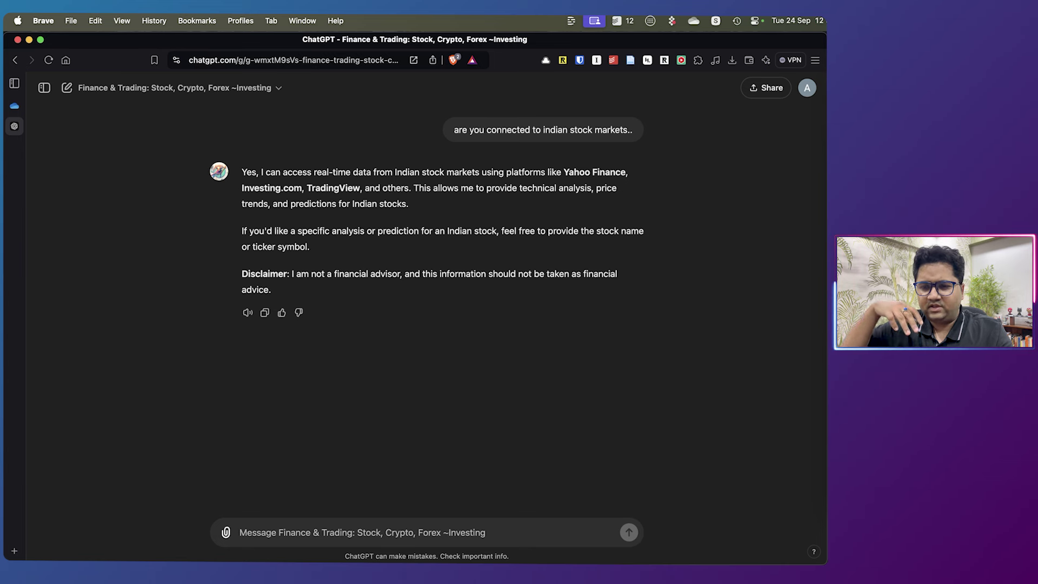
{"action": "type", "text": "S"}
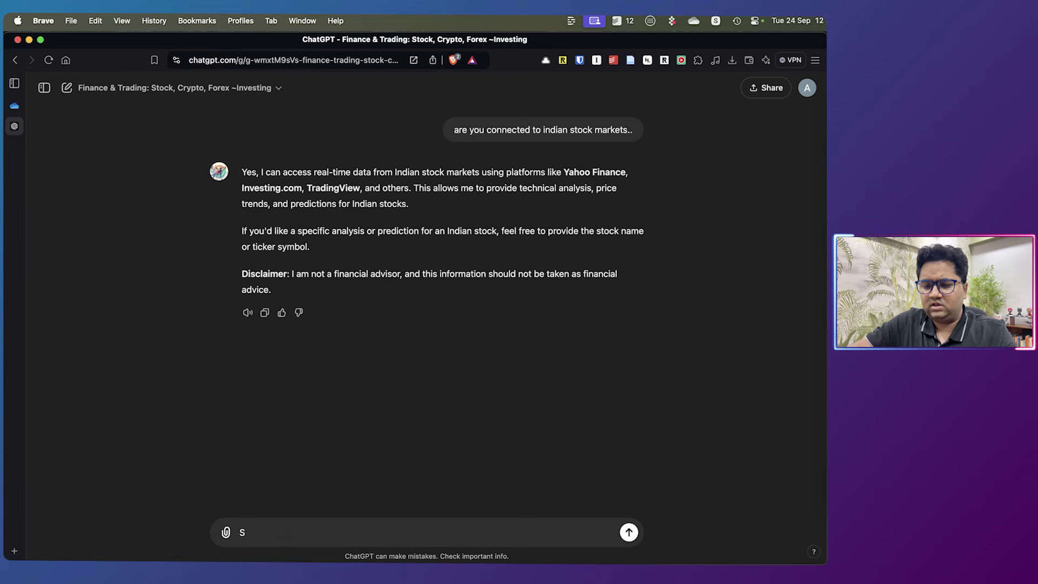
{"action": "type", "text": "nalyse the market"}
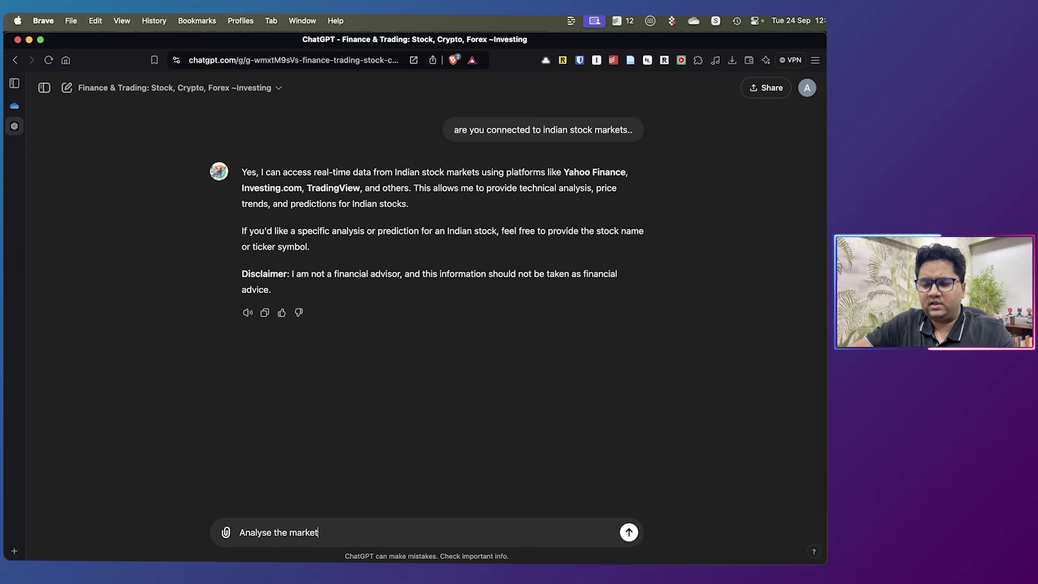
{"action": "type", "text": " for the past 1"}
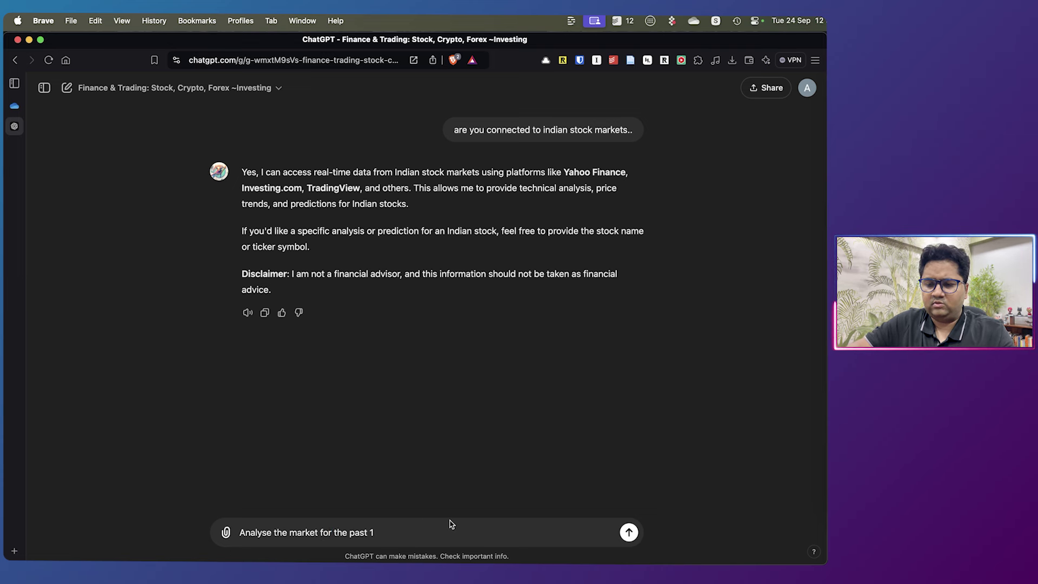
Send a request analysing [Nifty50] over the past month, correlating Fed rate-cut news with Indian markets
{"action": "left_click", "coordinate": [318, 533]}
{"action": "type", "text": "[Nifty50"}
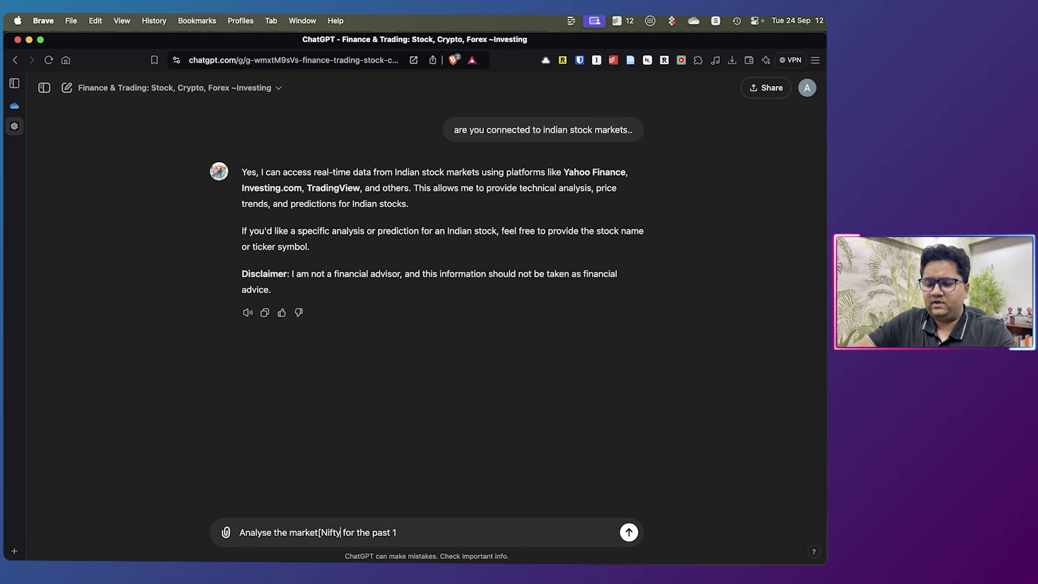
{"action": "type", "text": "]"}
{"action": "left_click", "coordinate": [506, 532]}
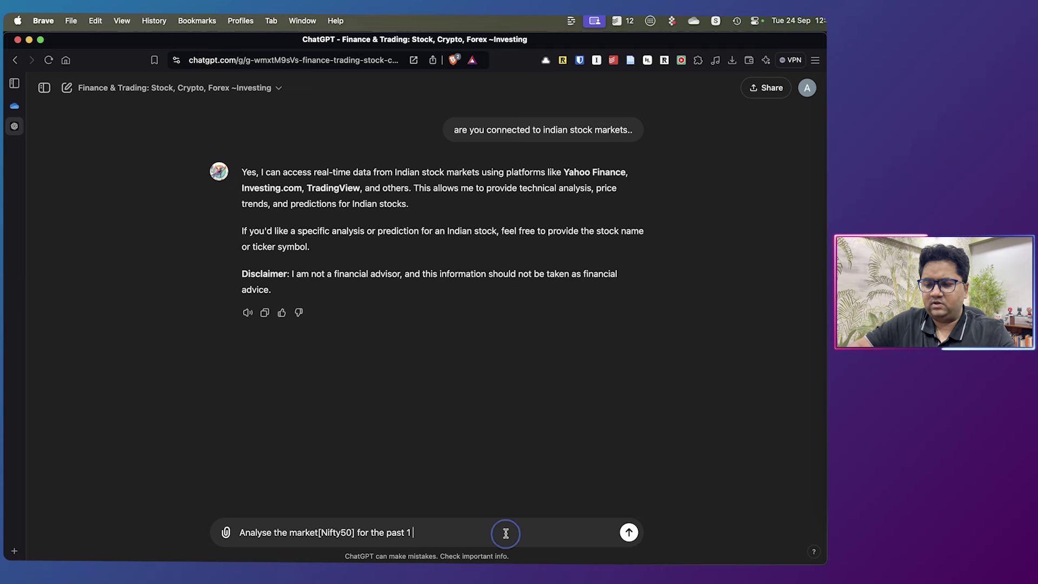
{"action": "type", "text": "month, look up news about the fe"}
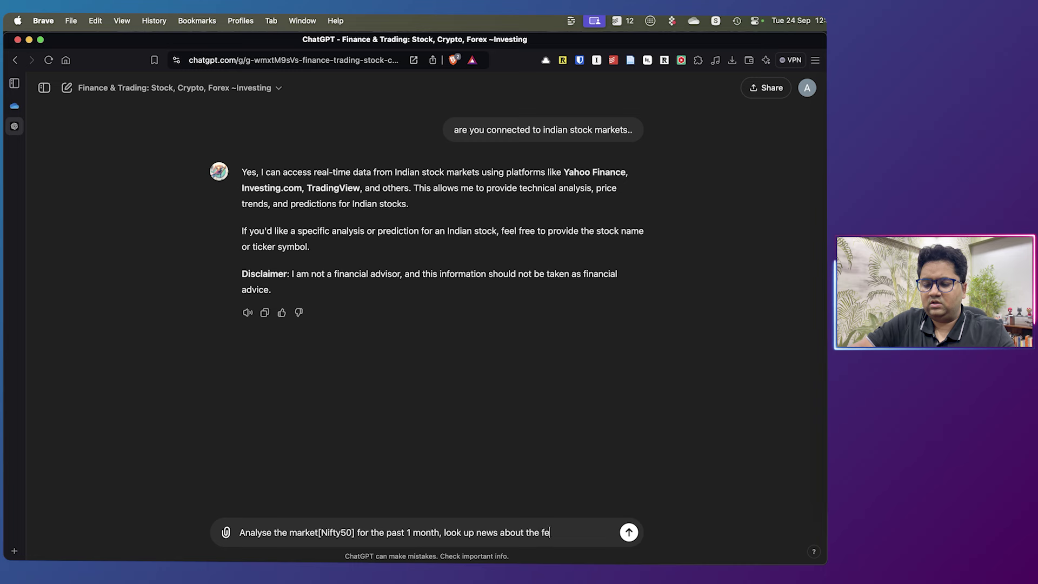
{"action": "type", "text": "d rate cut and s"}
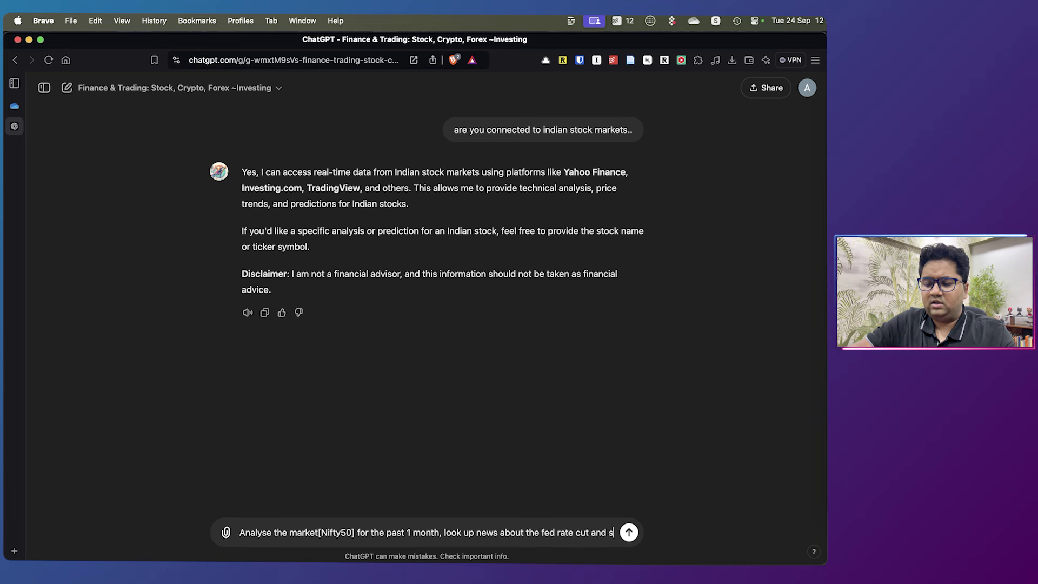
{"action": "type", "text": "how correlations i"}
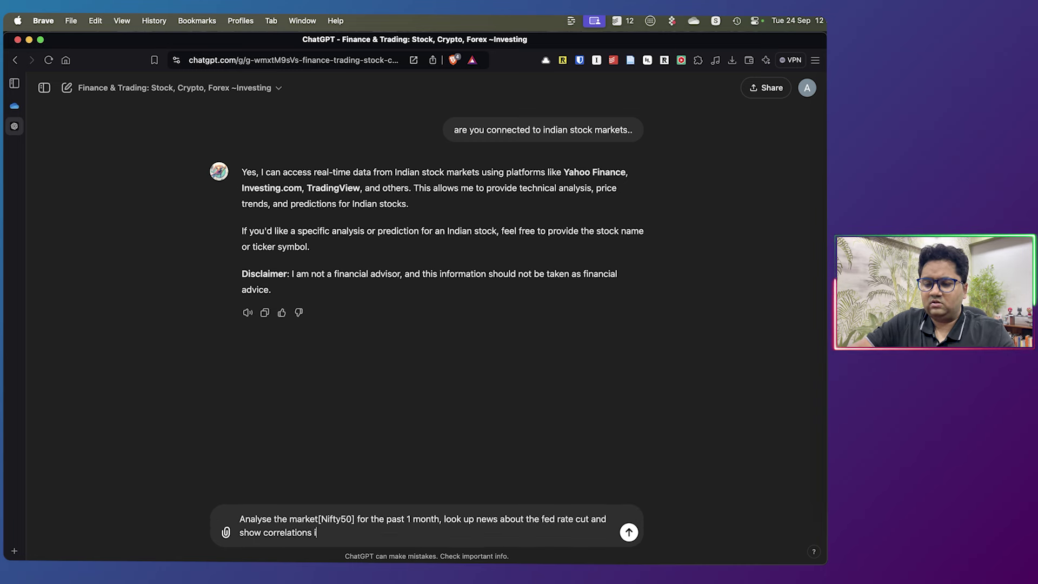
{"action": "type", "text": "n the indian market. also show h"}
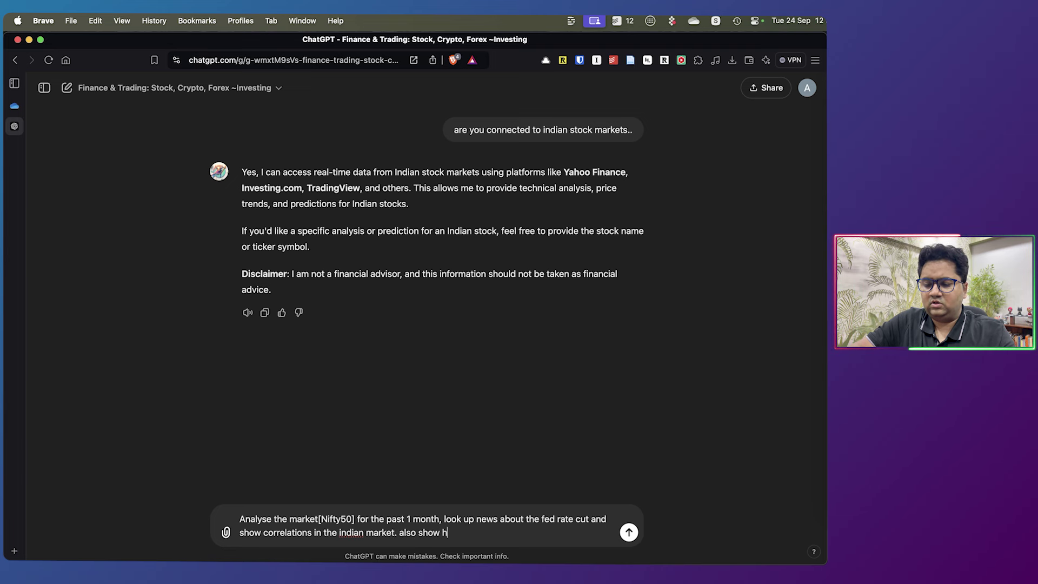
{"action": "type", "text": "ow things have"}
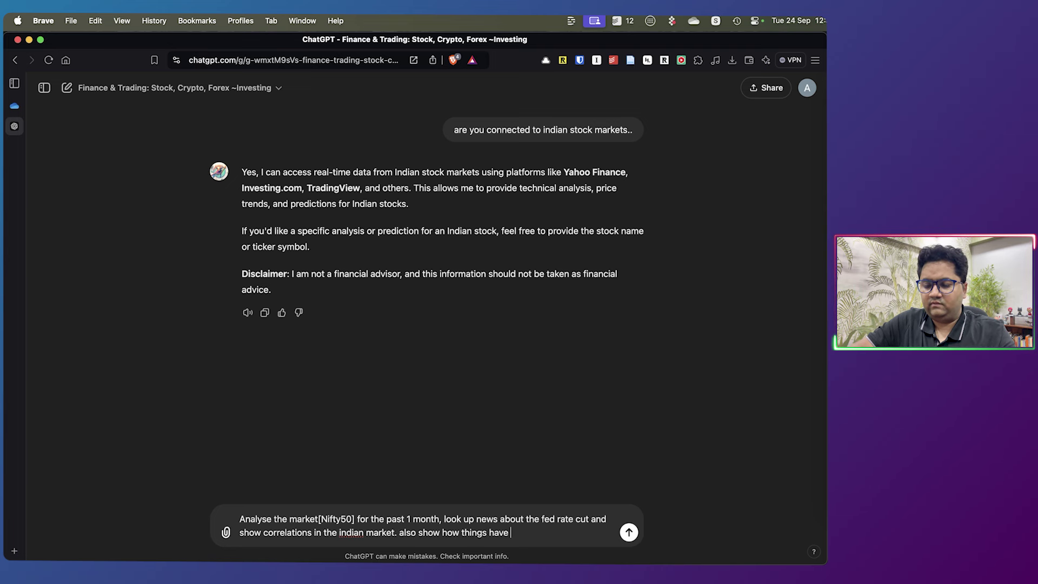
{"action": "type", "text": " worked in the US ma"}
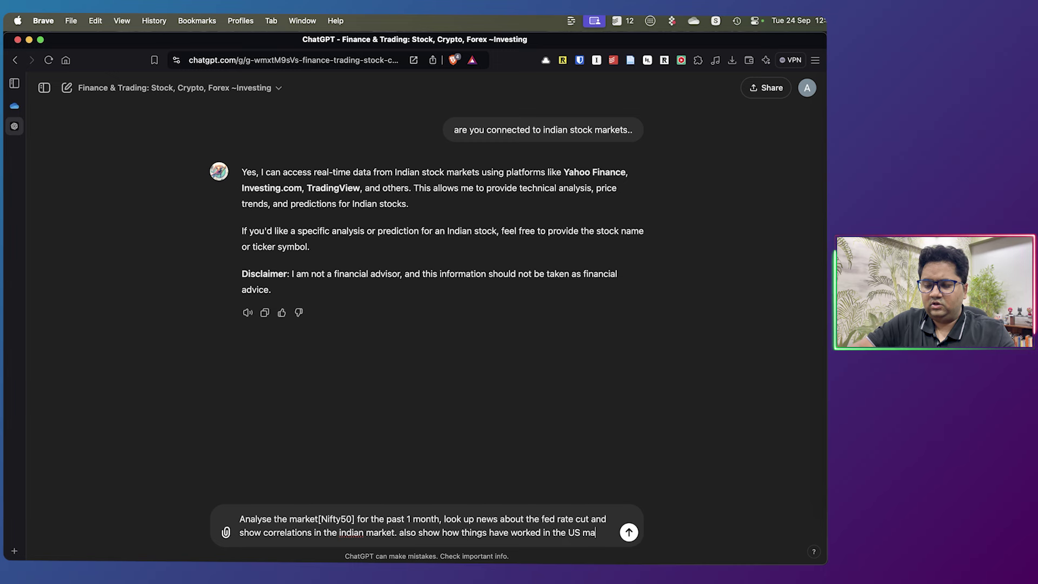
{"action": "type", "text": "rkets."}
{"action": "key", "text": "Return"}
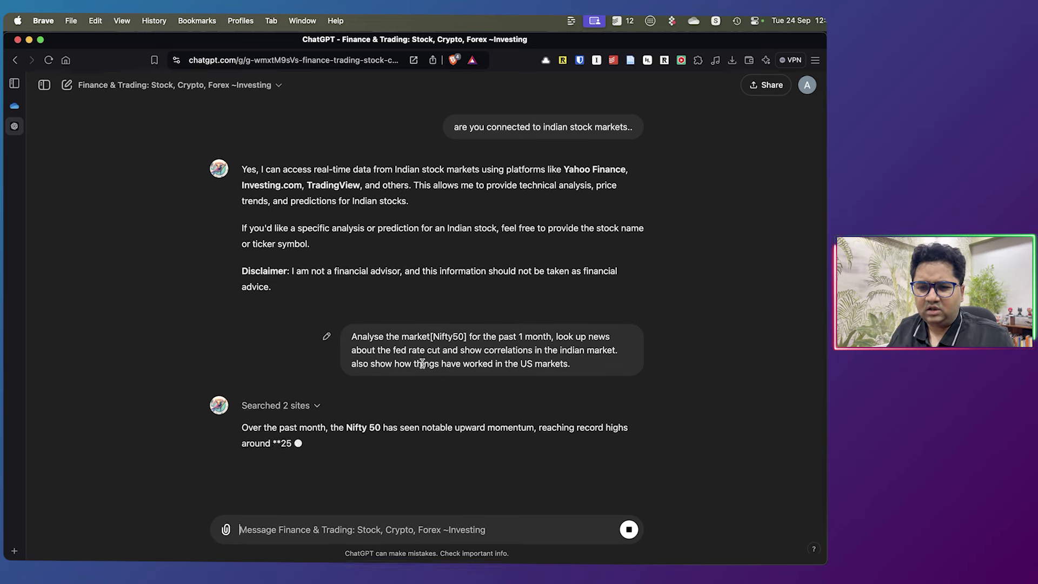
Expand the 'Searched 2 sites' sources and open the Bing search result
{"action": "left_click", "coordinate": [303, 408]}
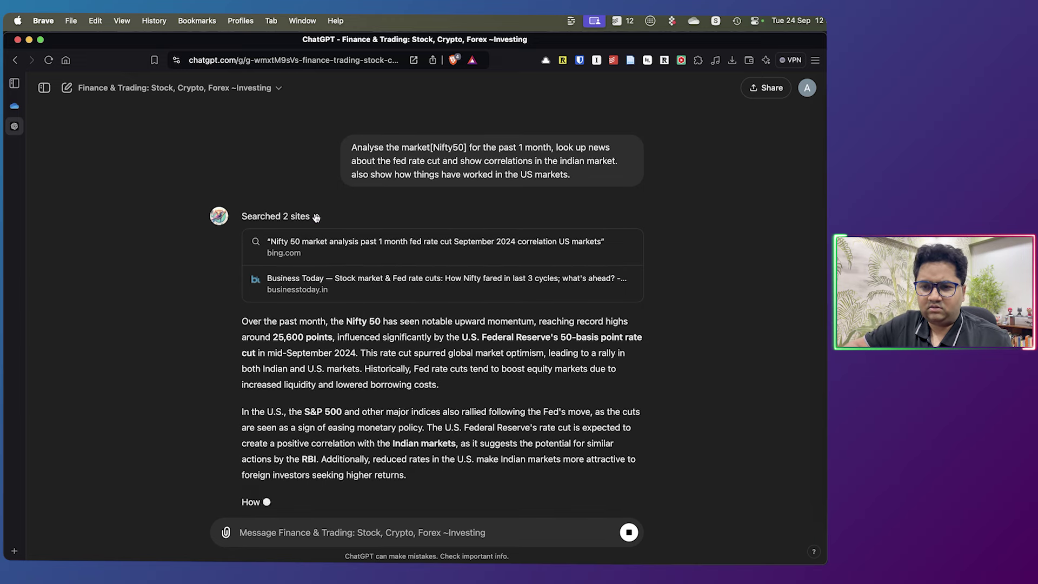
{"action": "left_click", "coordinate": [312, 222]}
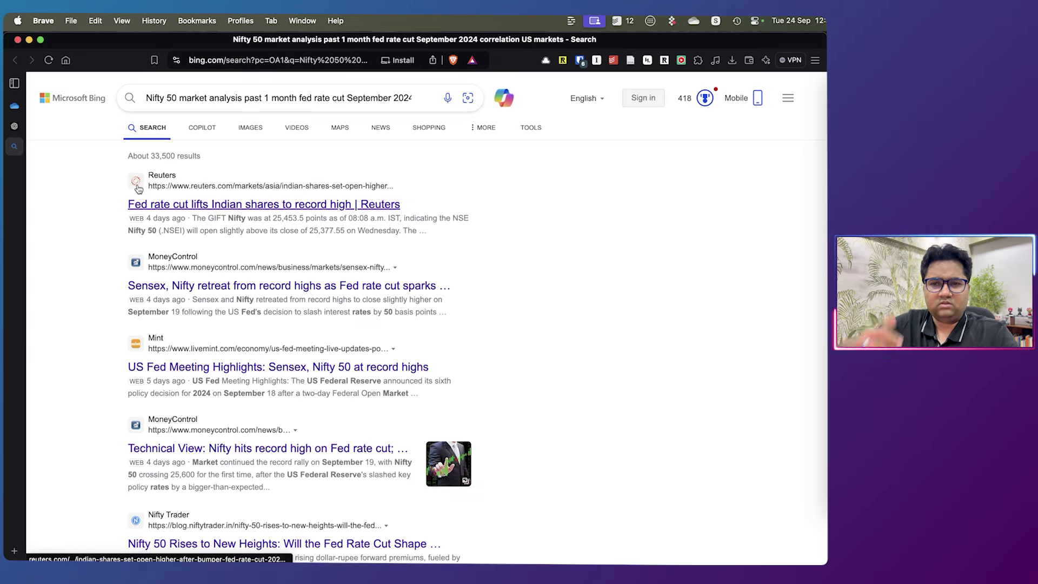
Close the Bing results tab and collapse the searched-sites list
{"action": "key", "text": "super+w"}
{"action": "left_click", "coordinate": [318, 194]}
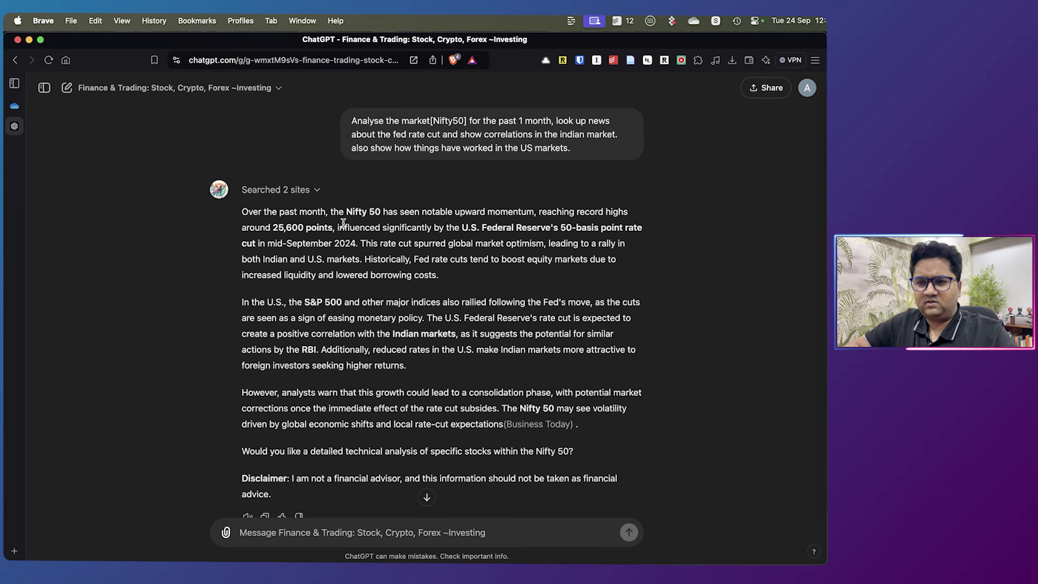
{"action": "scroll", "coordinate": [251, 266], "scroll_direction": "down", "scroll_amount": 1}
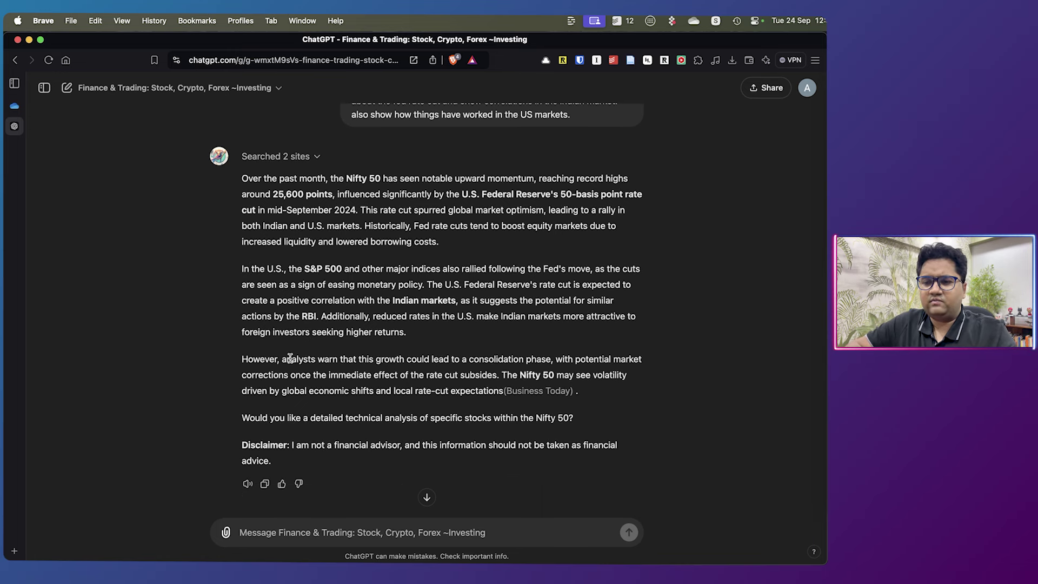
{"action": "left_click_drag", "start_coordinate": [291, 358], "coordinate": [549, 360]}
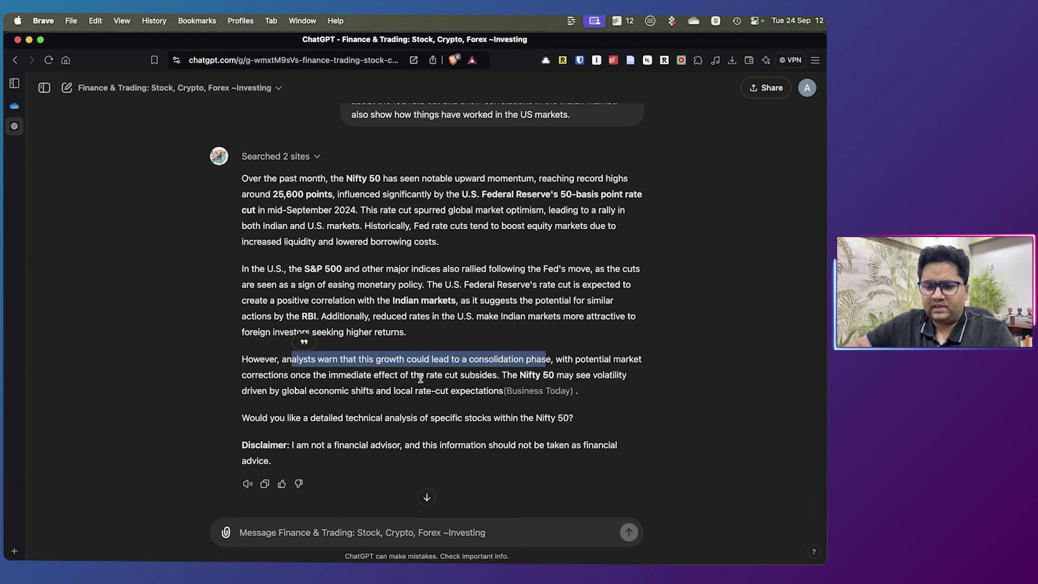
{"action": "left_click", "coordinate": [335, 529]}
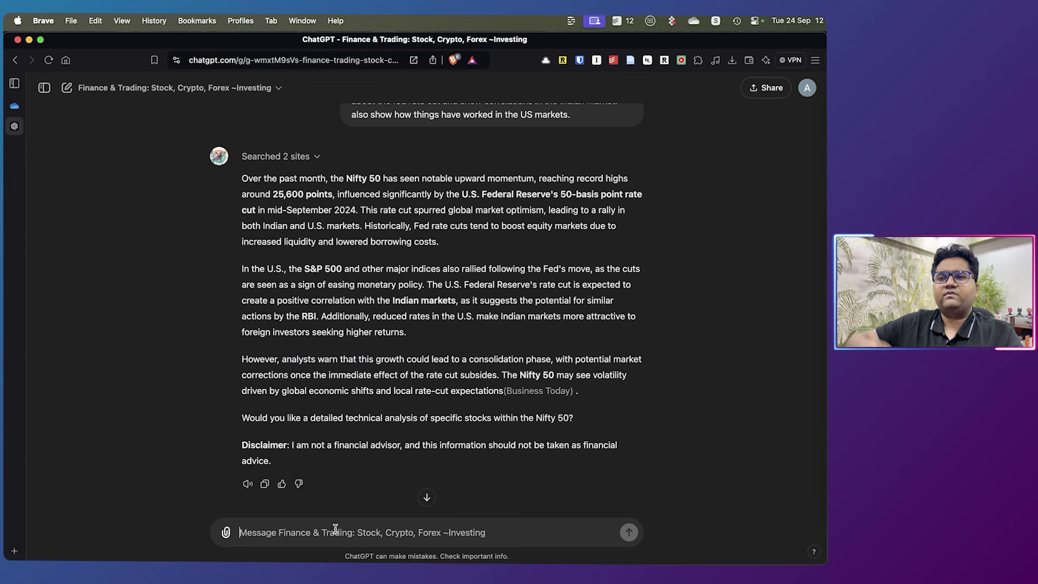
Ask what basis supports the rate cut's influence on Nifty and why it happens
{"action": "type", "text": "what is t"}
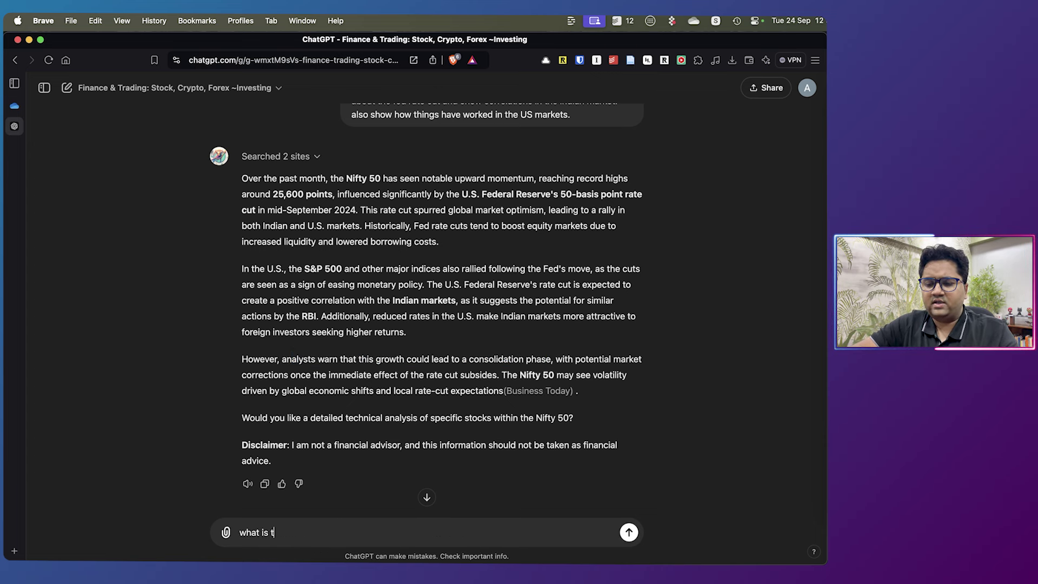
{"action": "type", "text": "he basis of you"}
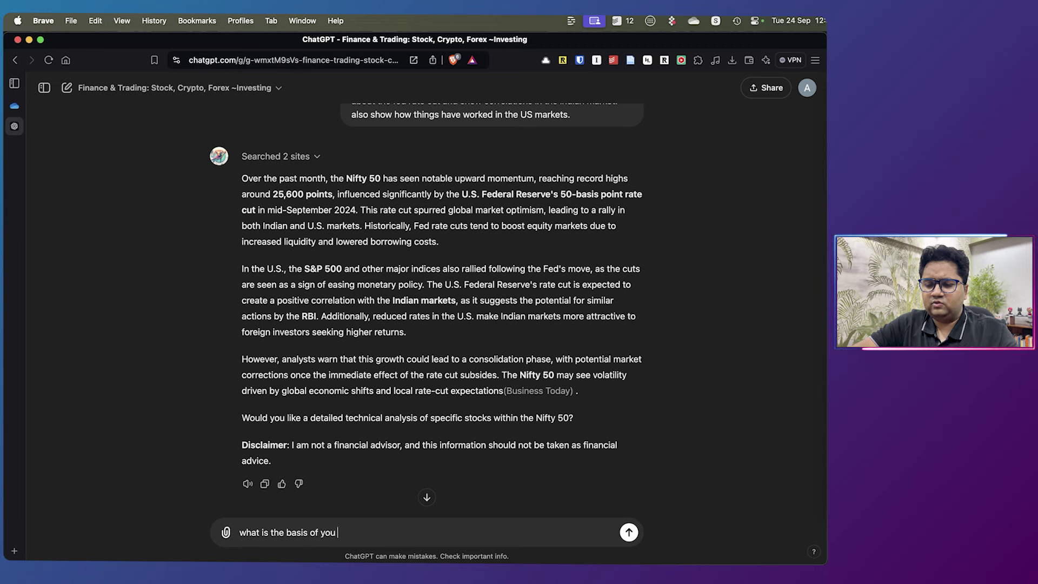
{"action": "type", "text": " saying "}
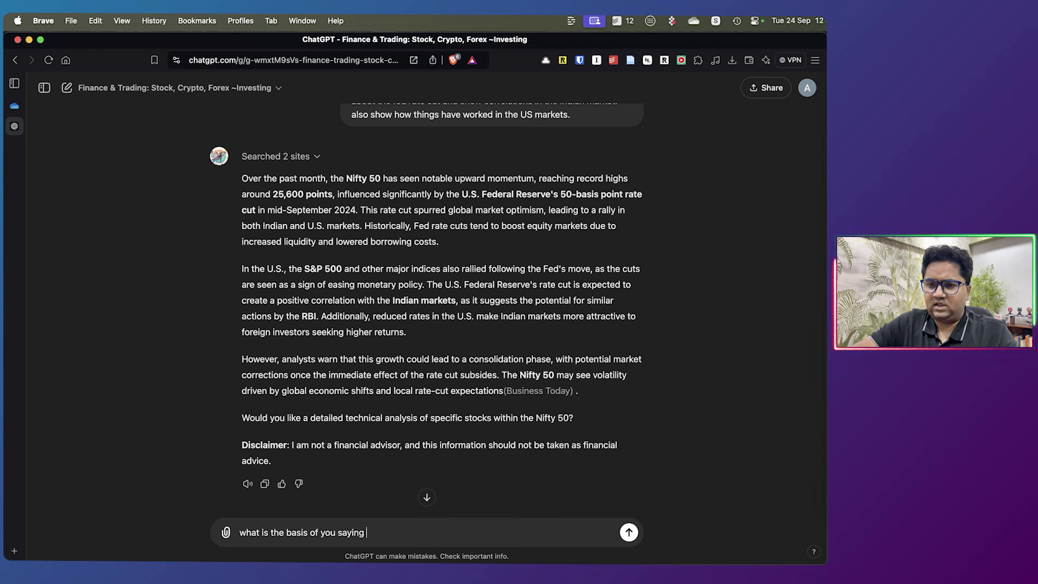
{"action": "type", "text": "the influence of "}
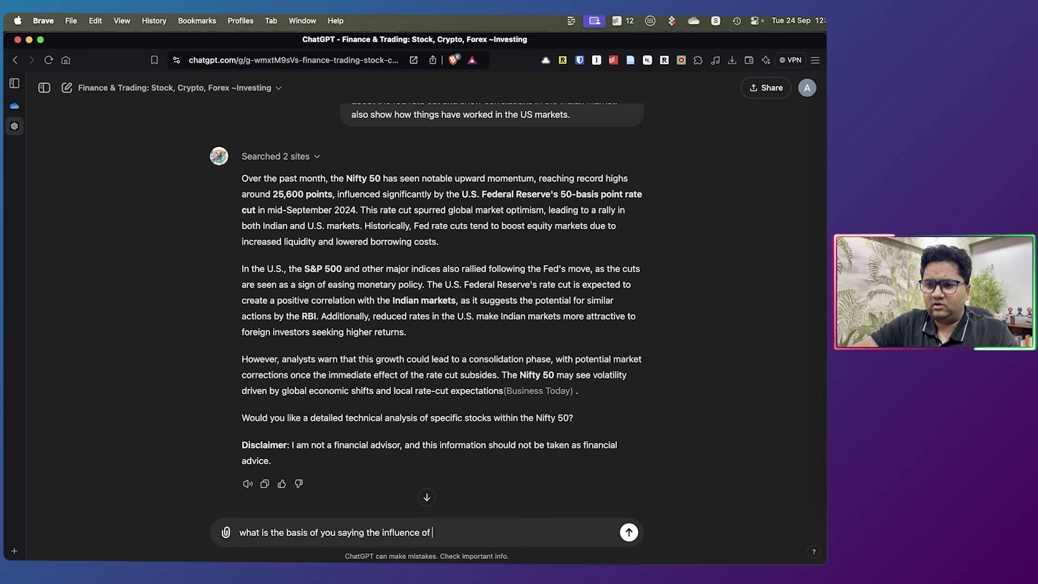
{"action": "type", "text": "rate cut "}
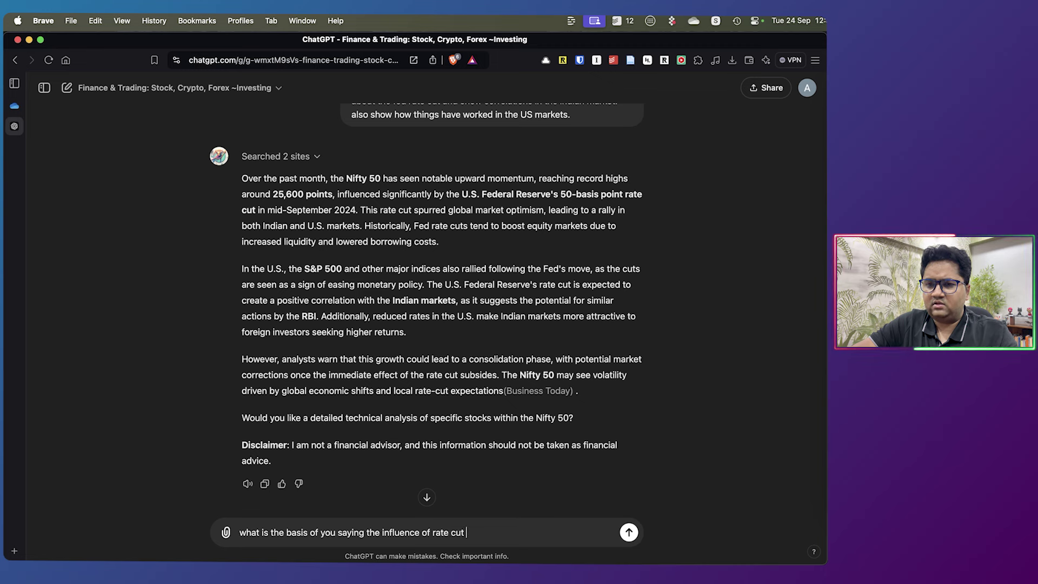
{"action": "type", "text": "to nifty. why did"}
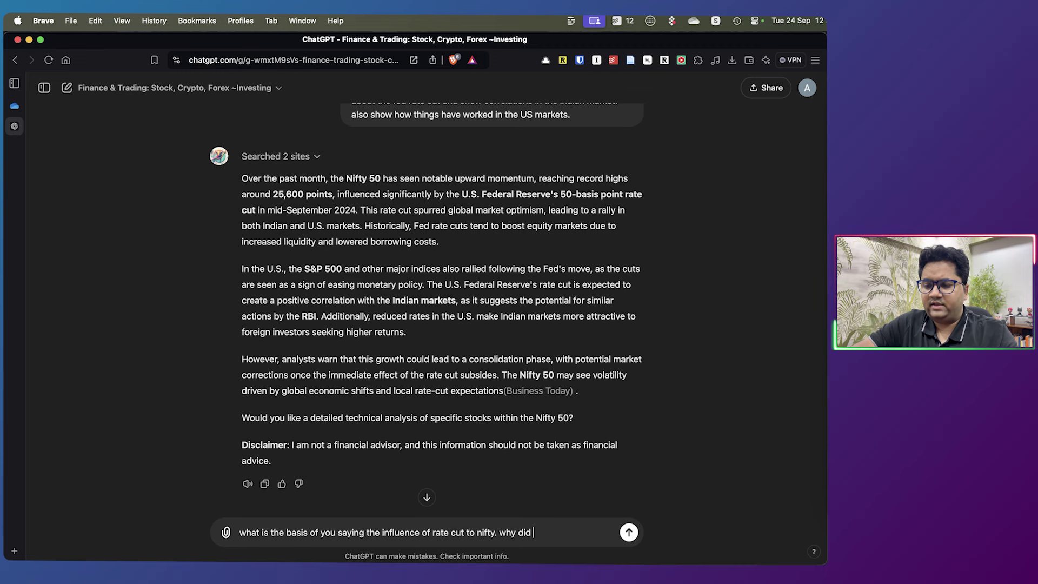
{"action": "key", "text": "BackSpace"}
{"action": "key", "text": "BackSpace"}
{"action": "type", "text": "oes this happen."}
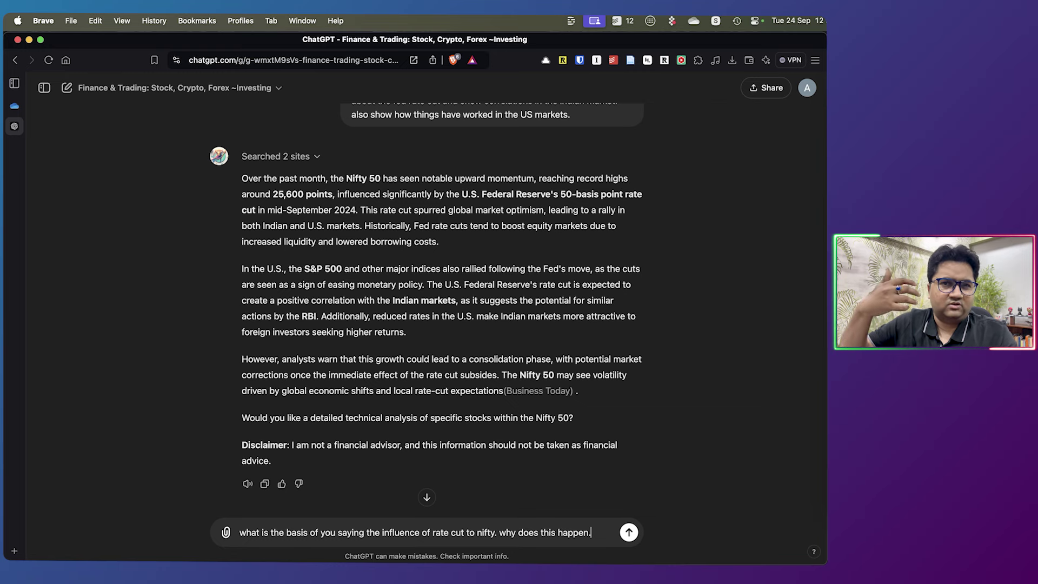
{"action": "key", "text": "Return"}
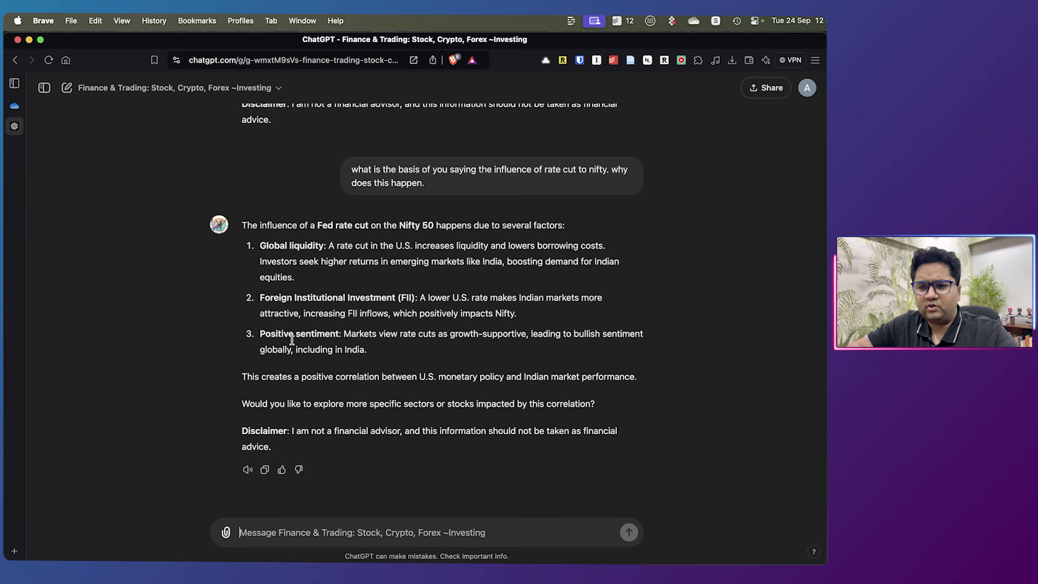
{"action": "triple_click", "coordinate": [319, 341]}
{"action": "left_click", "coordinate": [383, 352]}
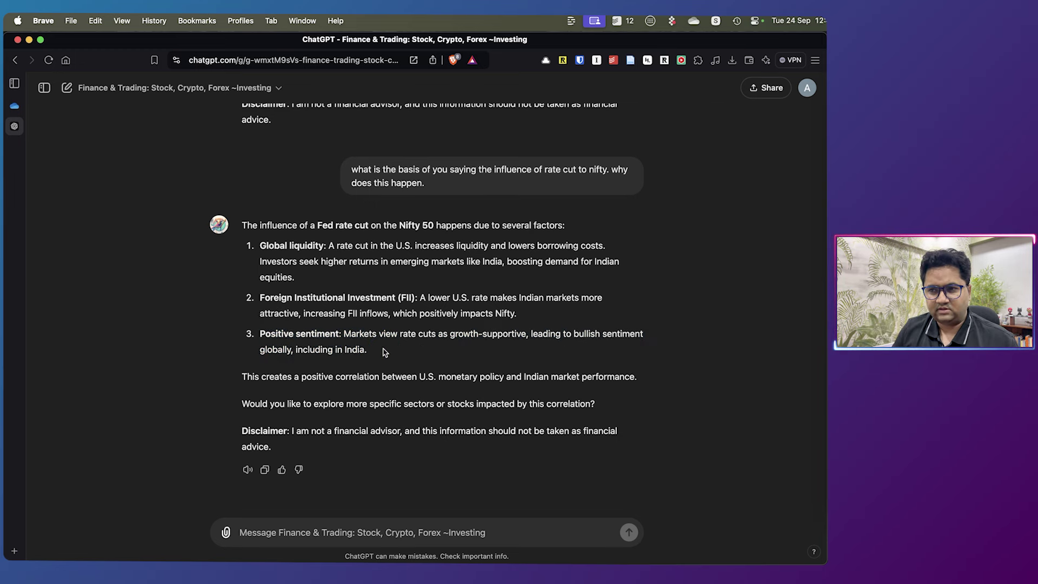
Ask the GPT 'what sectors will benefit most from this.'
{"action": "left_click", "coordinate": [343, 533]}
{"action": "type", "text": "what sectors w"}
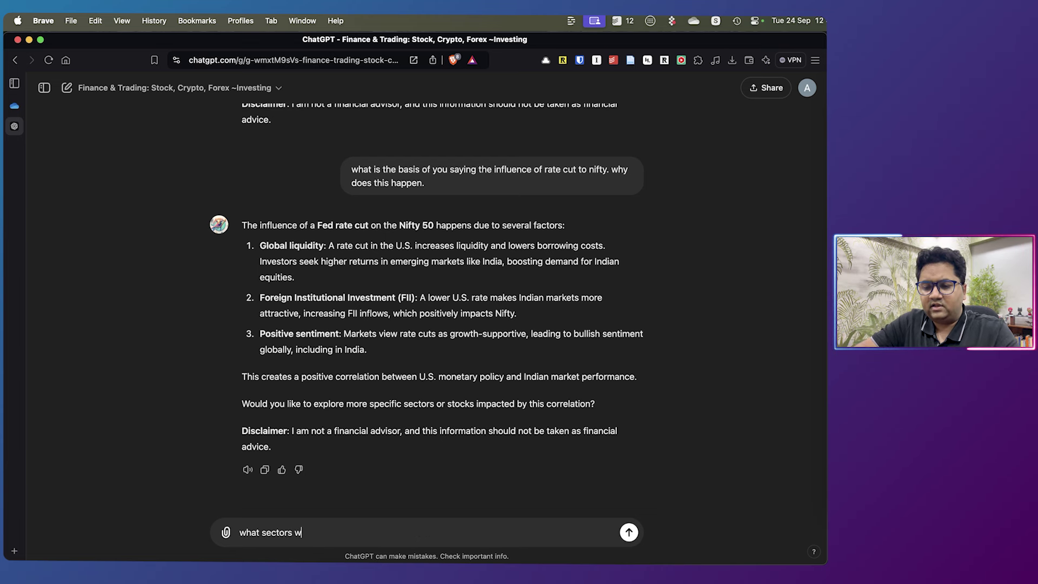
{"action": "type", "text": "ill benefit most from this."}
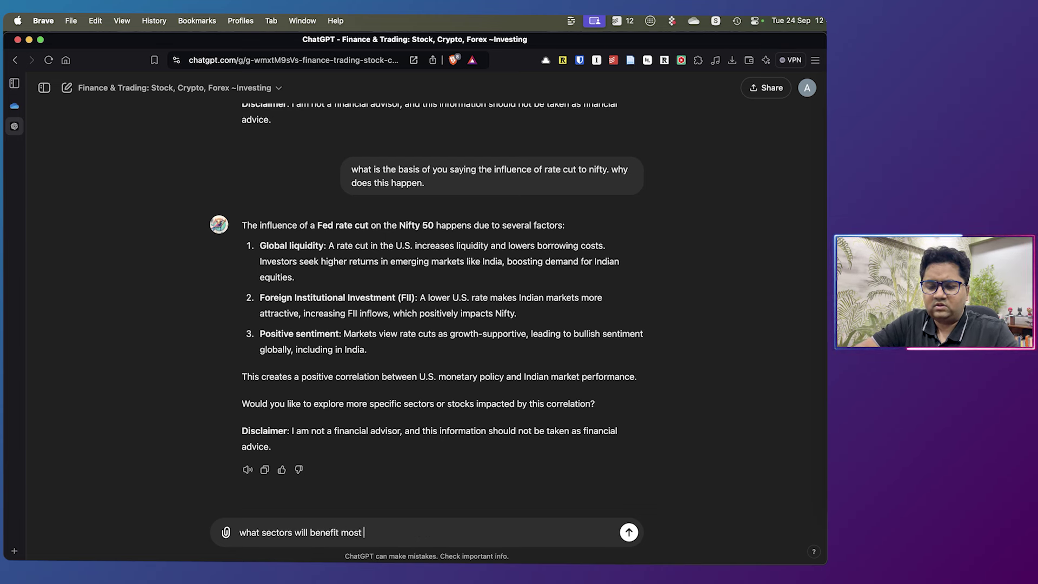
{"action": "key", "text": "Return"}
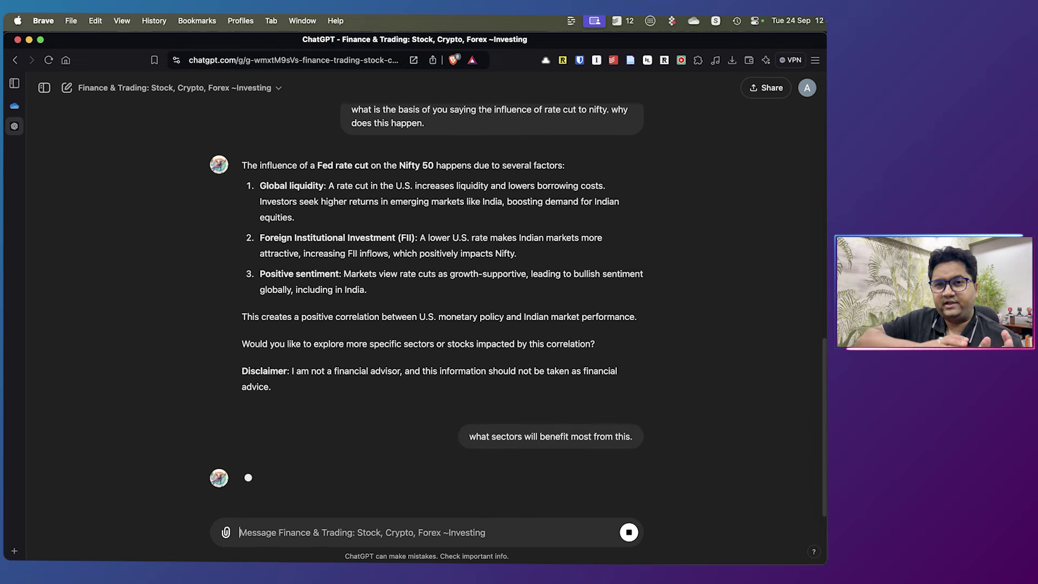